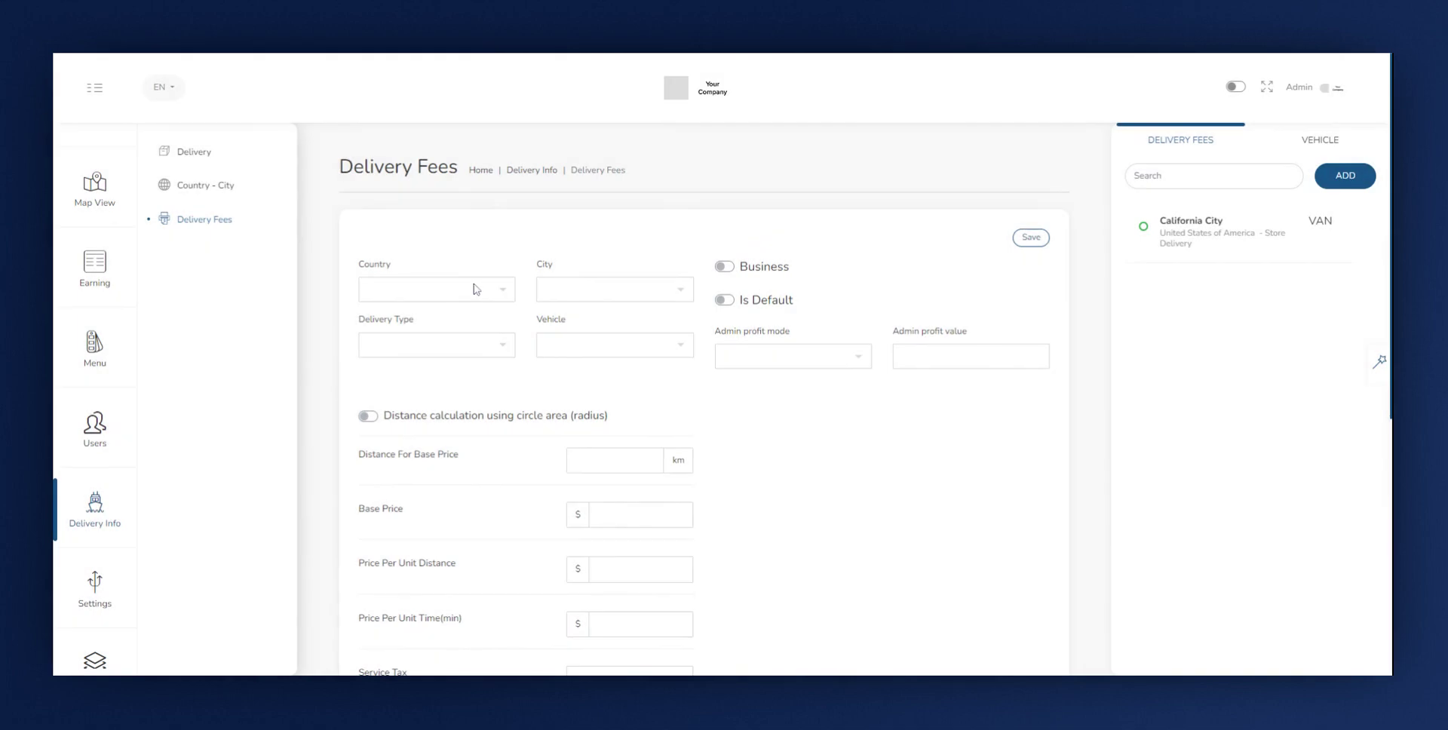
# - Set the delivery fee's country to United States of America and its city to California City
pyautogui.click(476, 289)
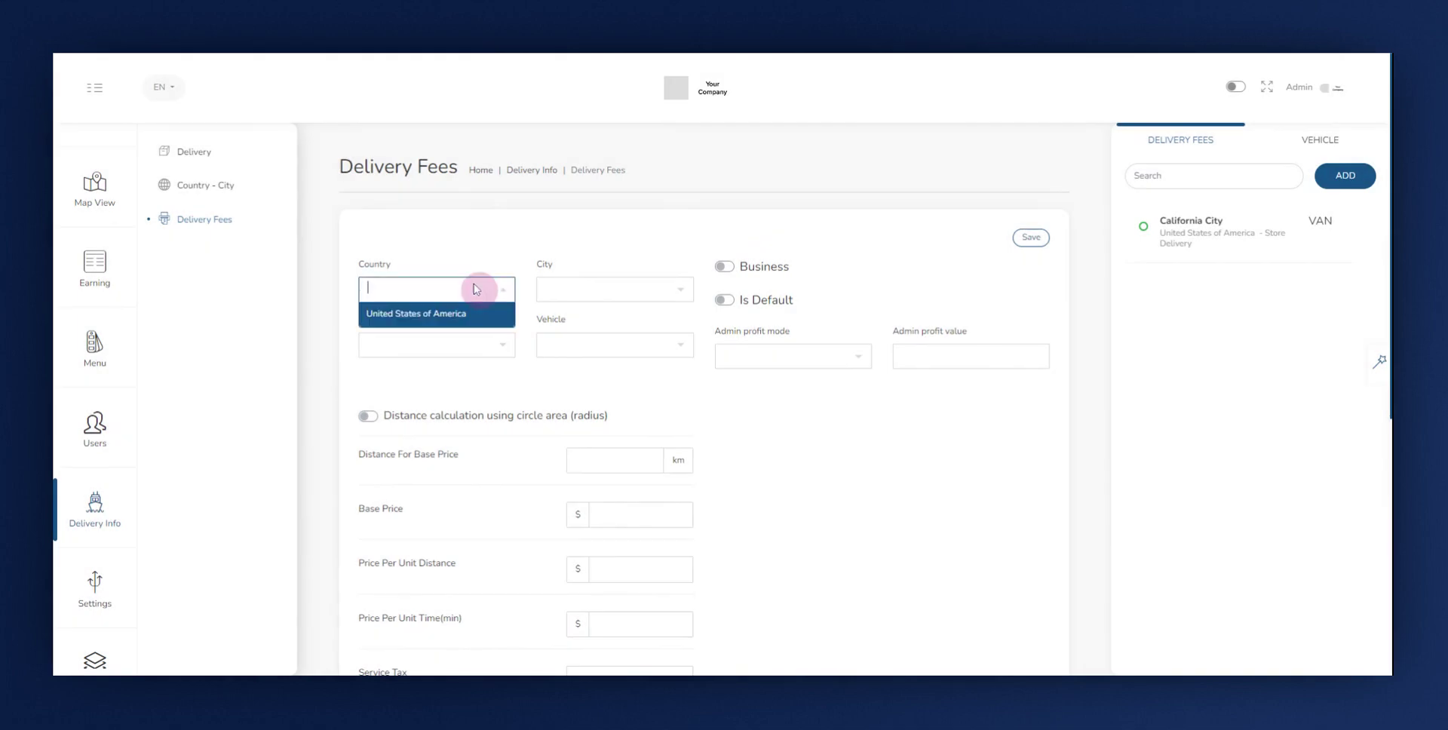
pyautogui.click(400, 317)
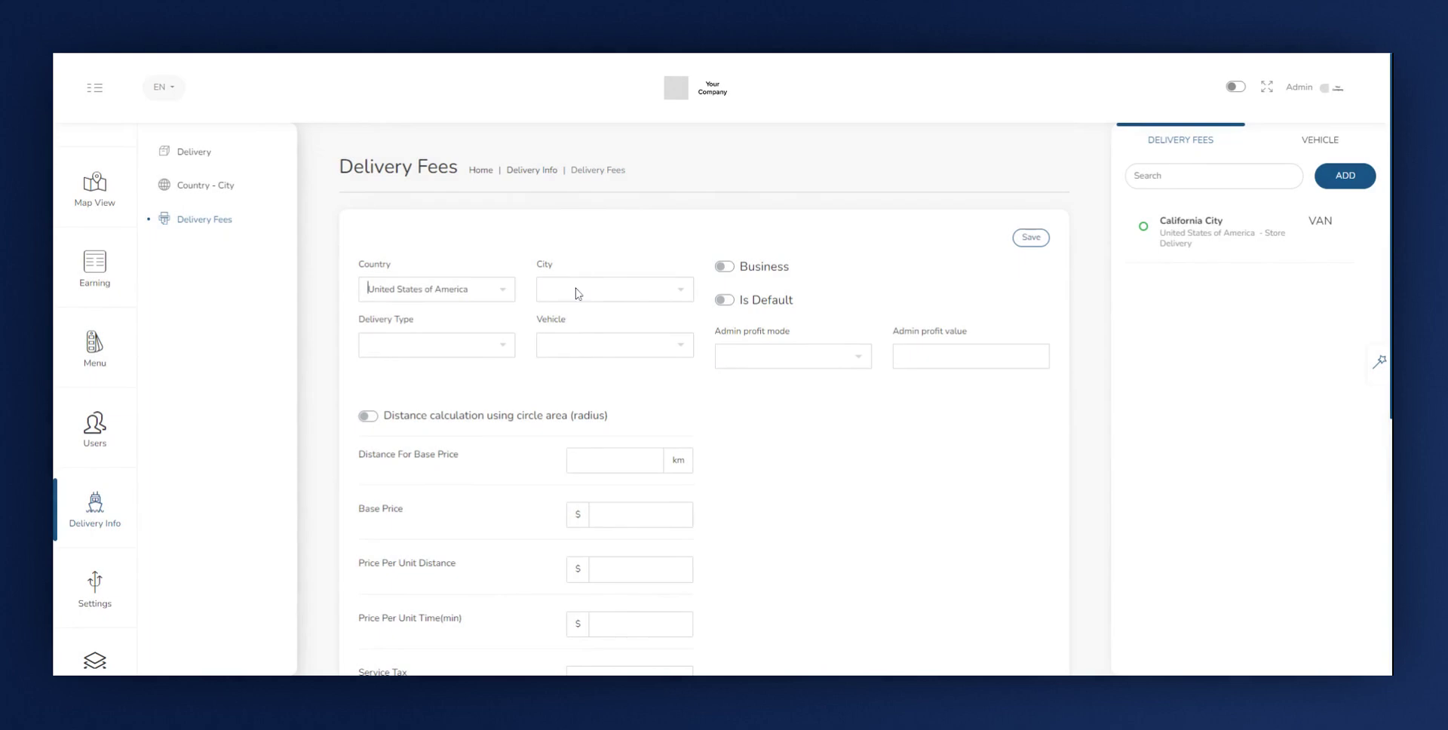
pyautogui.click(578, 293)
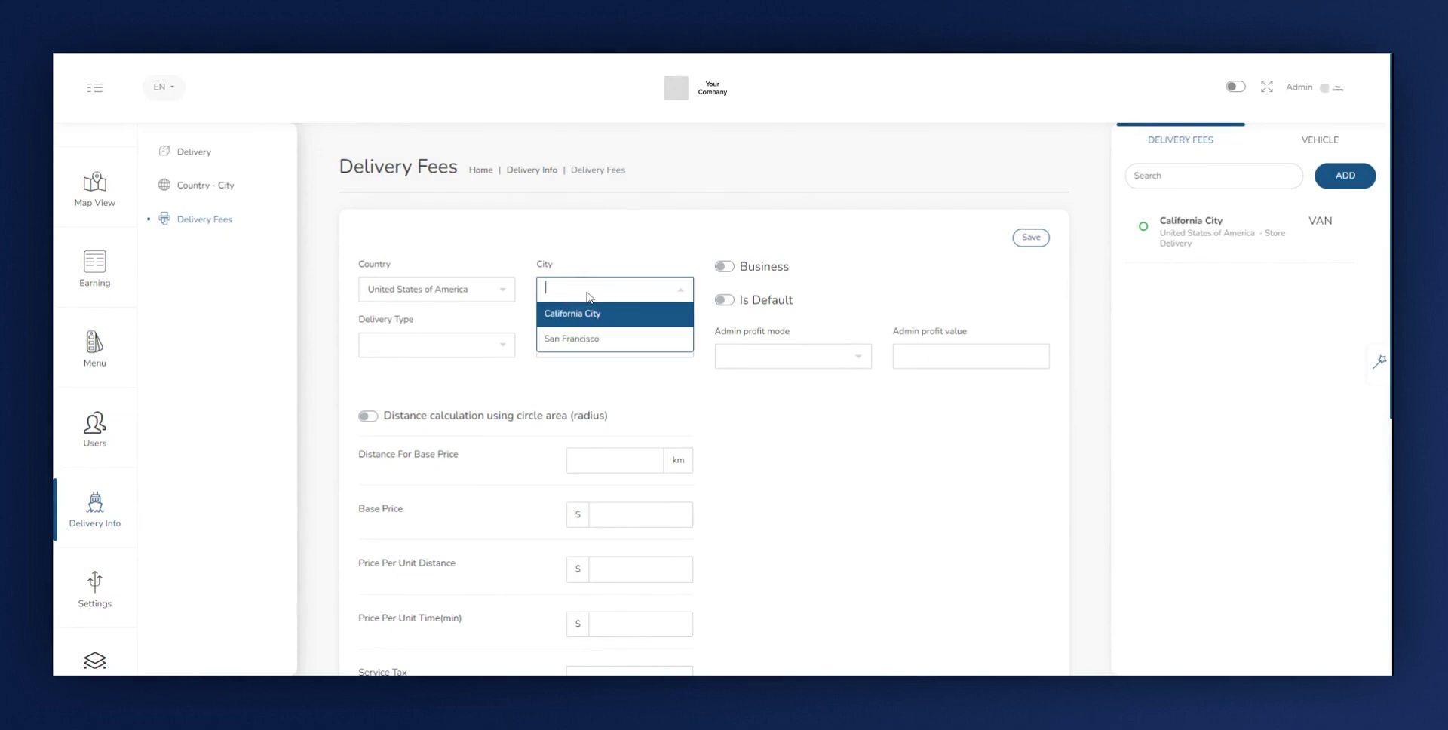
pyautogui.click(596, 317)
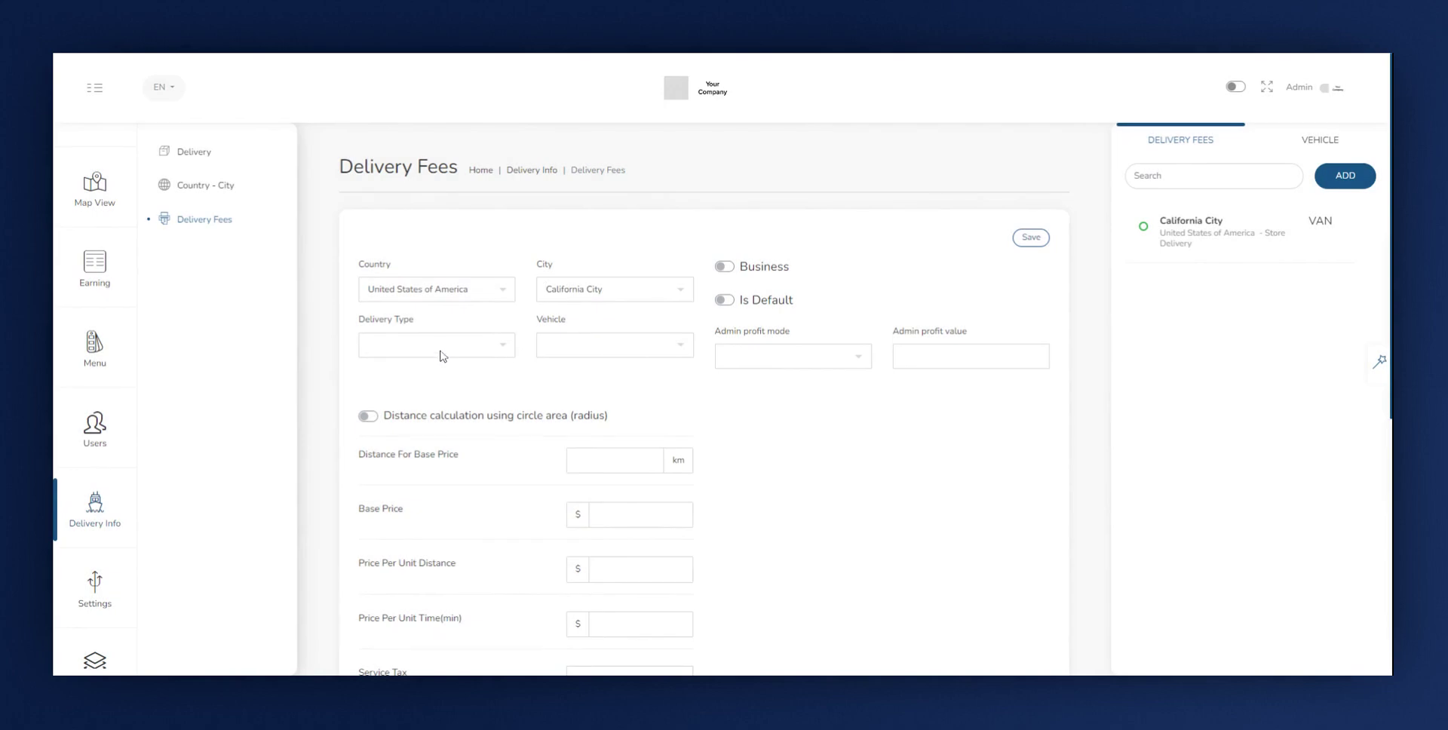
# - Set the delivery type to Courier and the vehicle to VAN
pyautogui.click(436, 352)
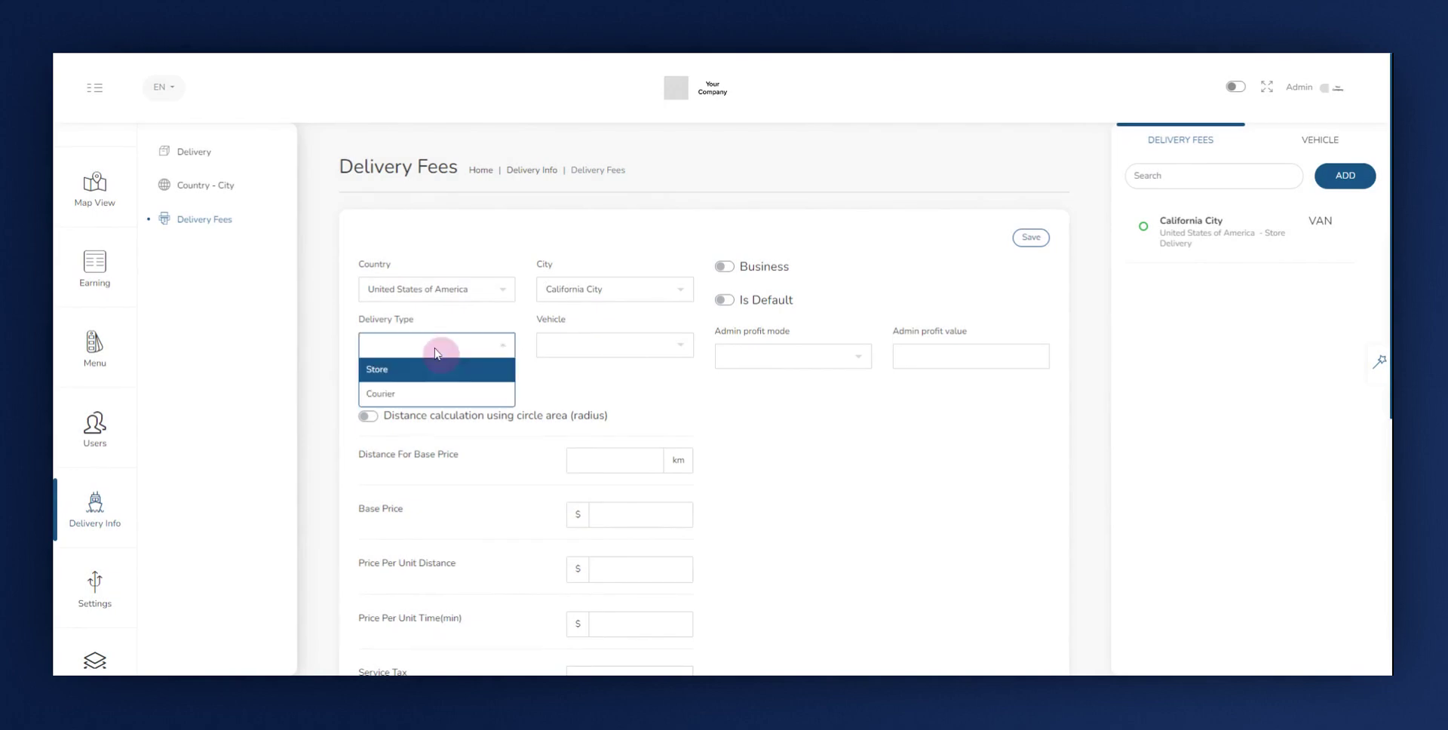
pyautogui.click(401, 391)
pyautogui.click(562, 345)
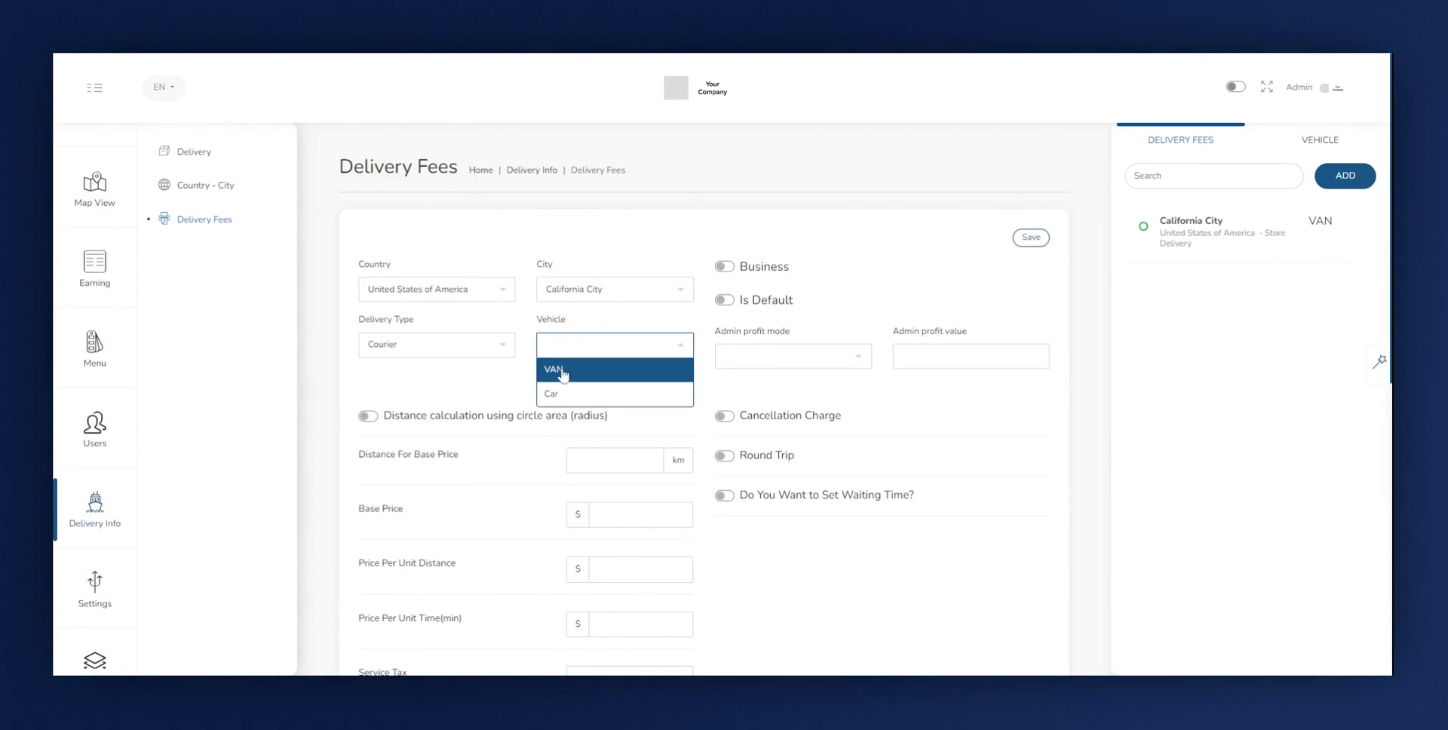
pyautogui.click(561, 372)
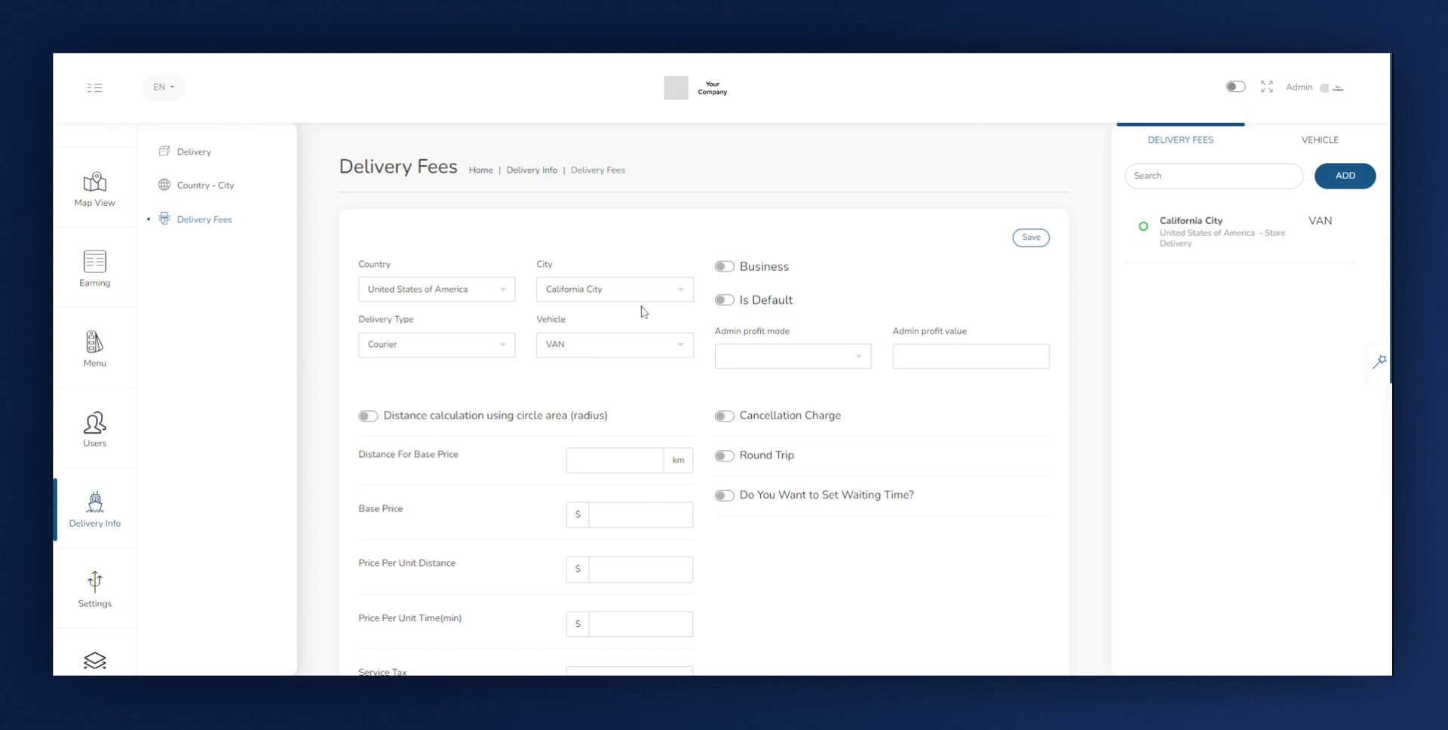
# - Enable the Business and Is Default options for this delivery fee
pyautogui.click(726, 268)
pyautogui.click(725, 301)
# - Set the admin profit mode to Absolute price per delivery with a profit value of 25
pyautogui.click(750, 362)
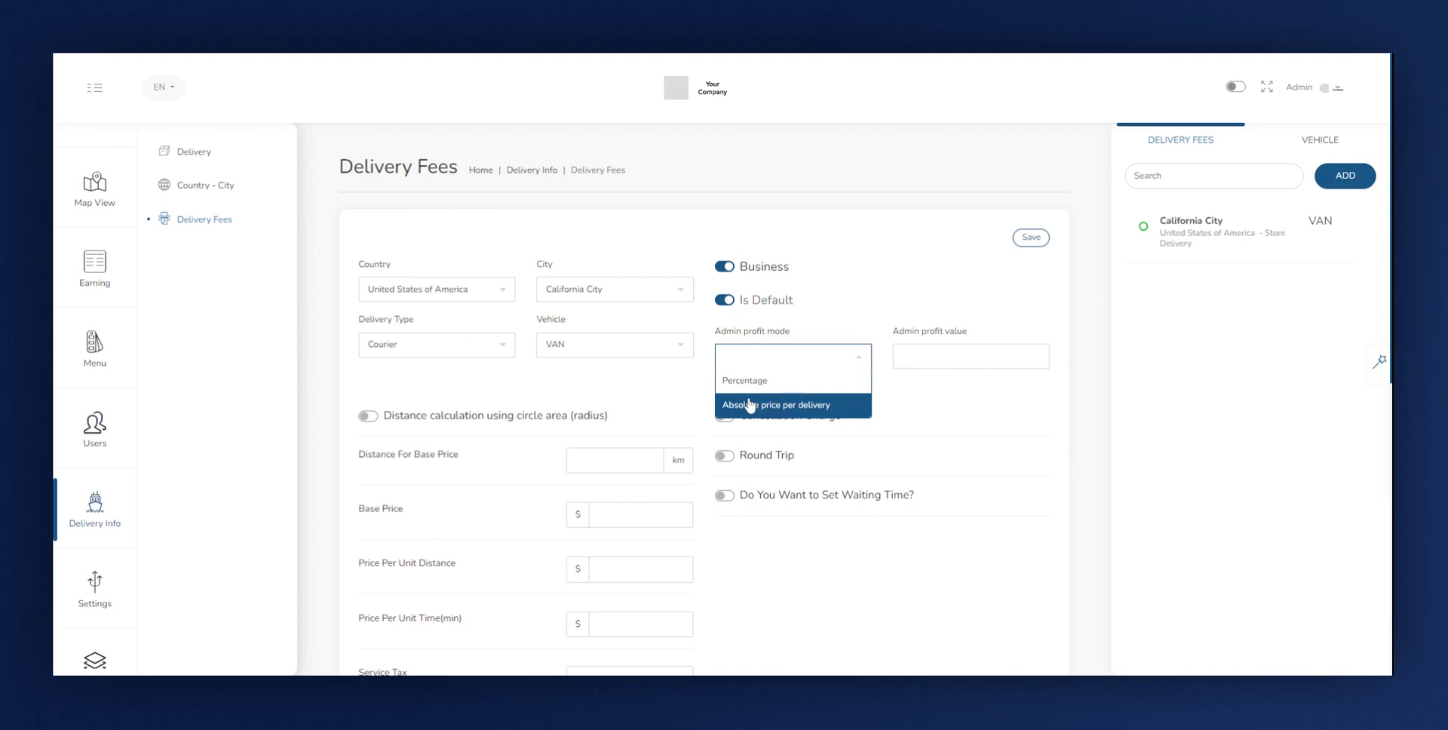
pyautogui.click(751, 405)
pyautogui.click(921, 358)
pyautogui.write('25')
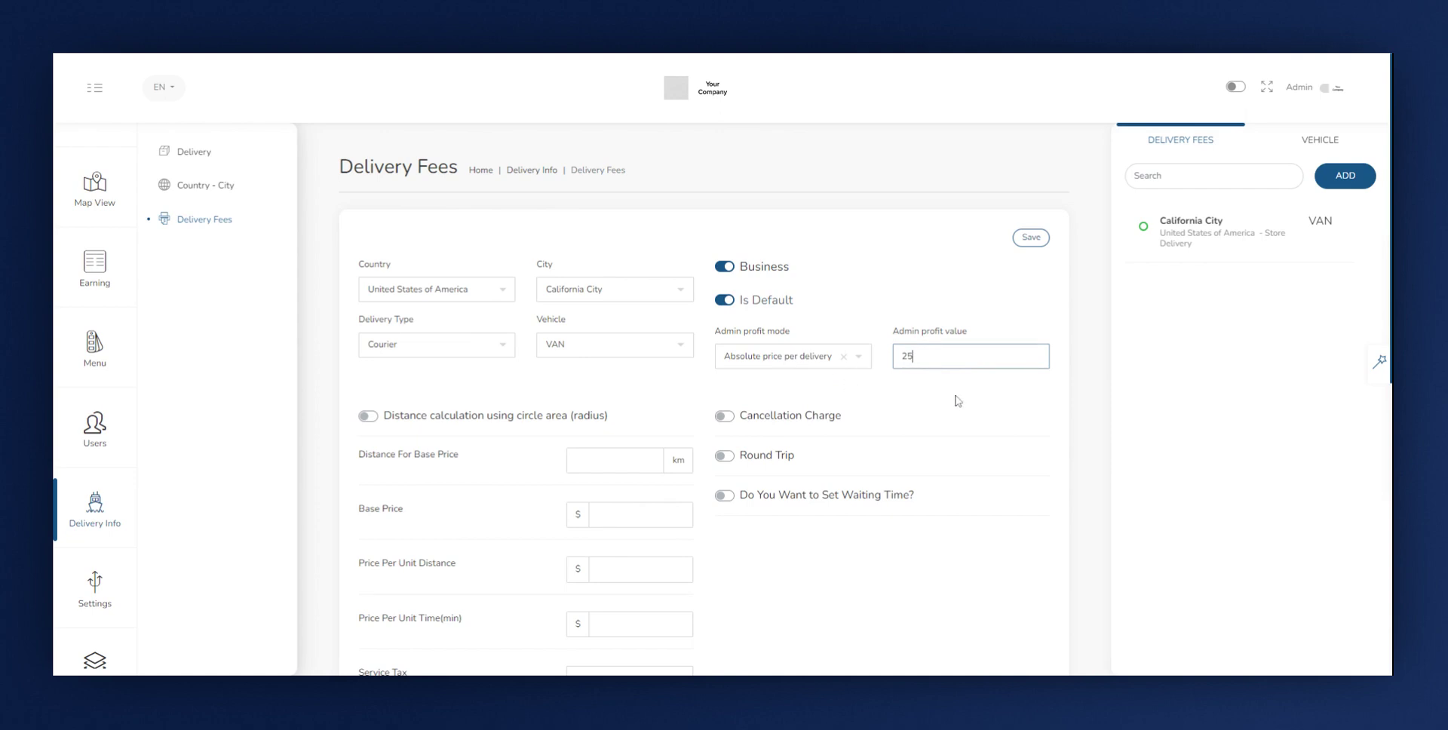
# - Change the admin profit mode to Percentage and set the profit value to 20
pyautogui.click(833, 362)
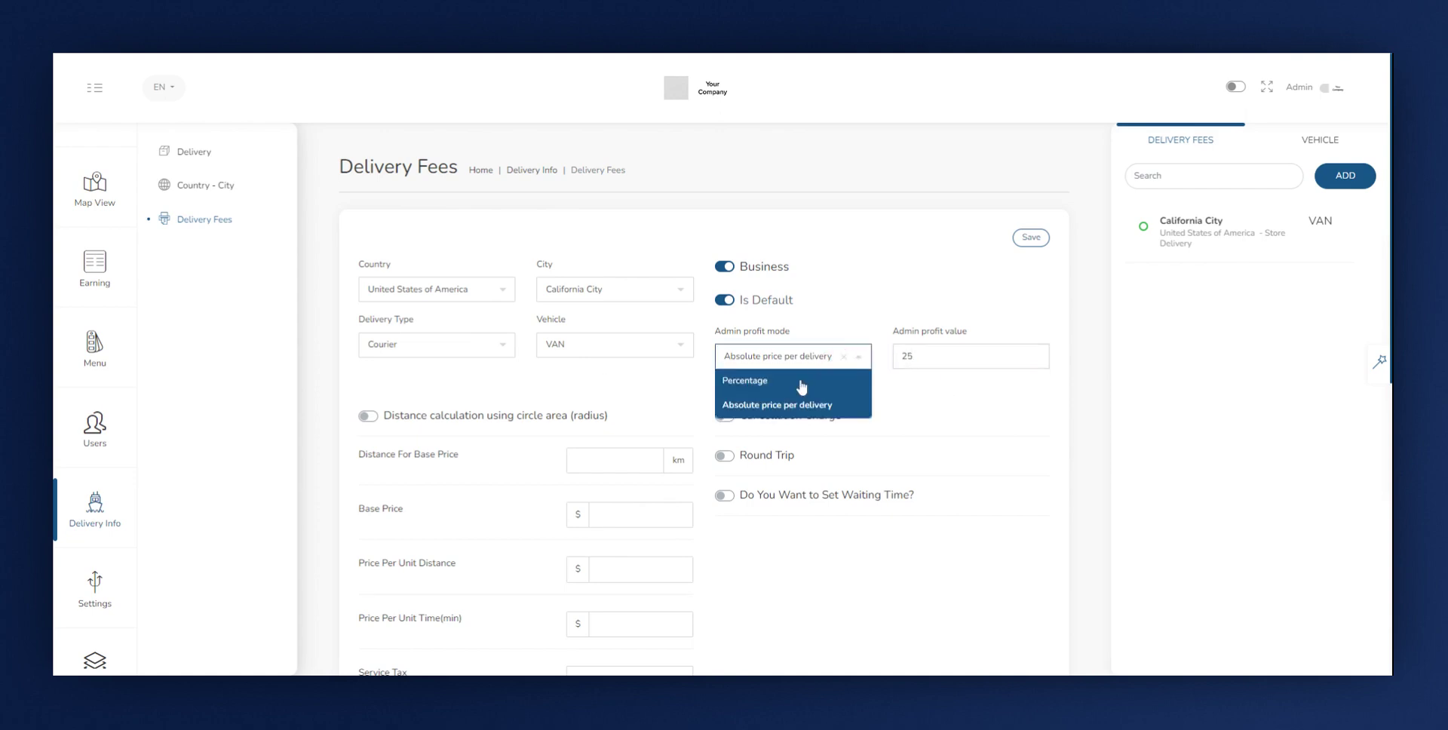
pyautogui.click(802, 382)
pyautogui.click(945, 360)
pyautogui.press('BackSpace')
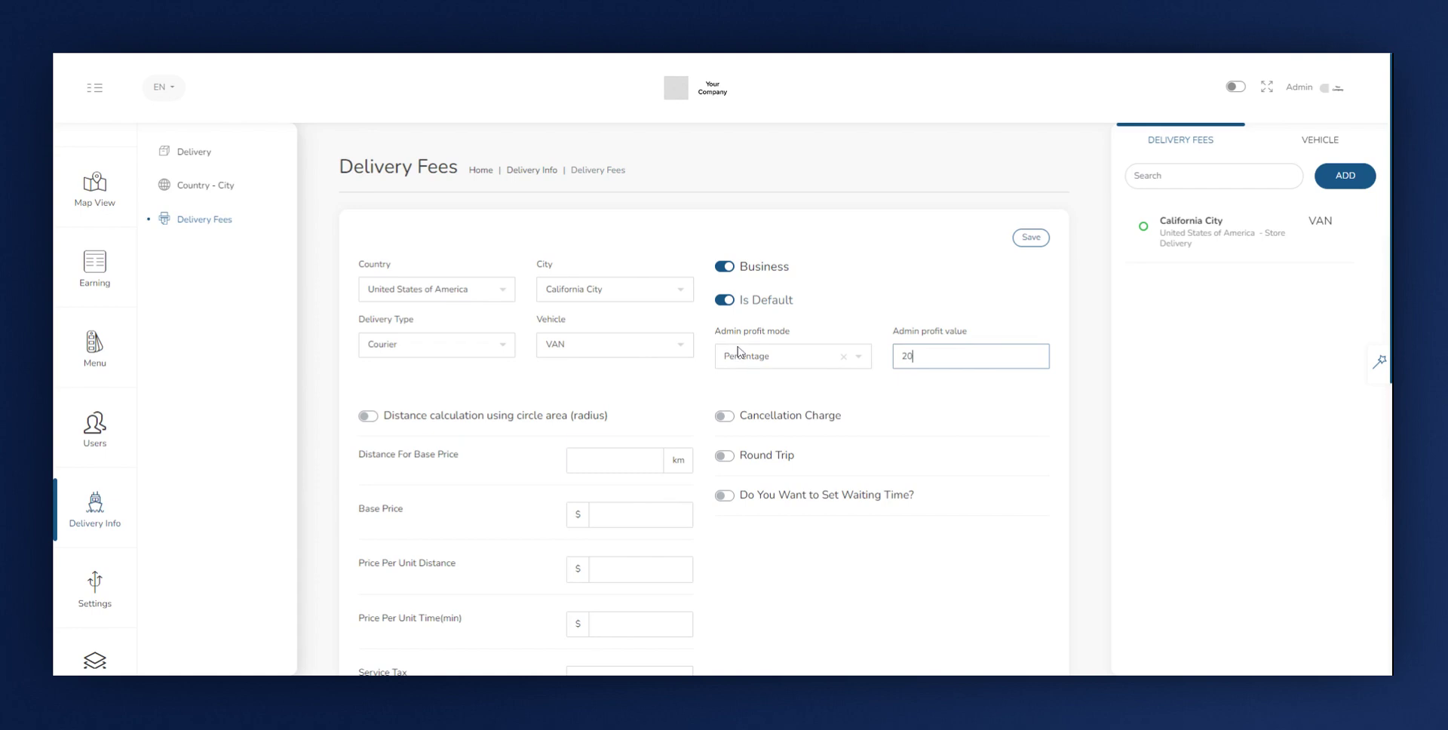
# - Enable distance calculation using circle area and submit a range from 0 to 2 priced at 20
pyautogui.scroll(-3, 522, 317)
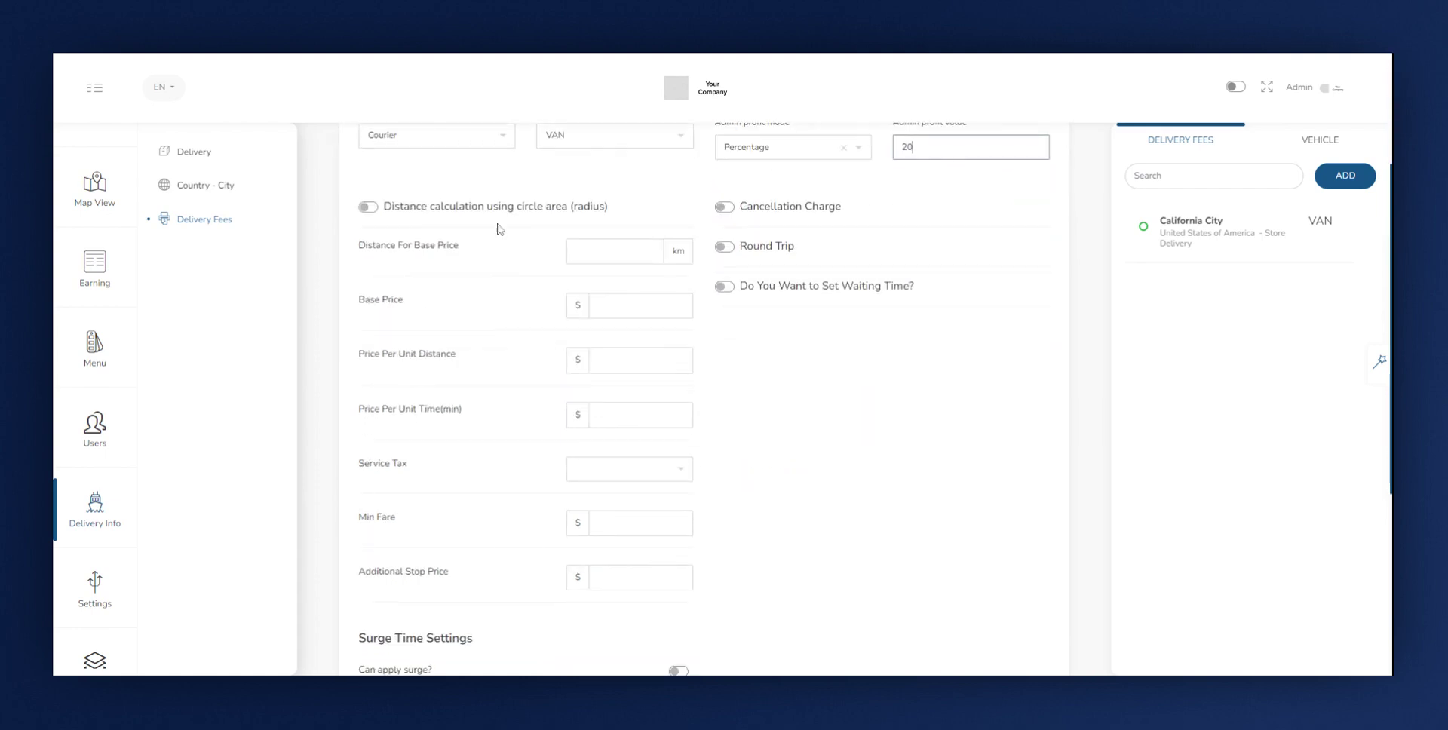
pyautogui.click(369, 208)
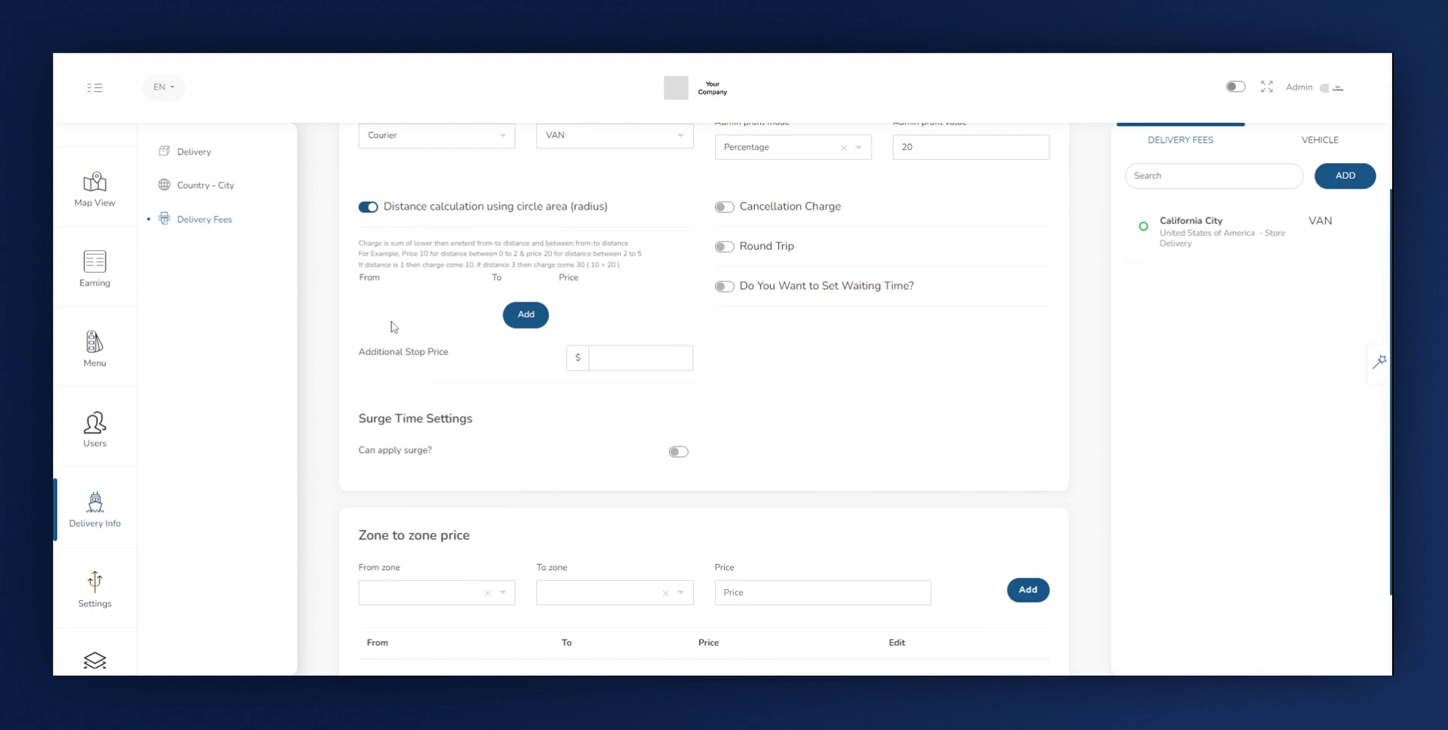
pyautogui.click(526, 315)
pyautogui.click(512, 301)
pyautogui.press('BackSpace')
pyautogui.click(624, 306)
pyautogui.press('BackSpace')
pyautogui.write('20')
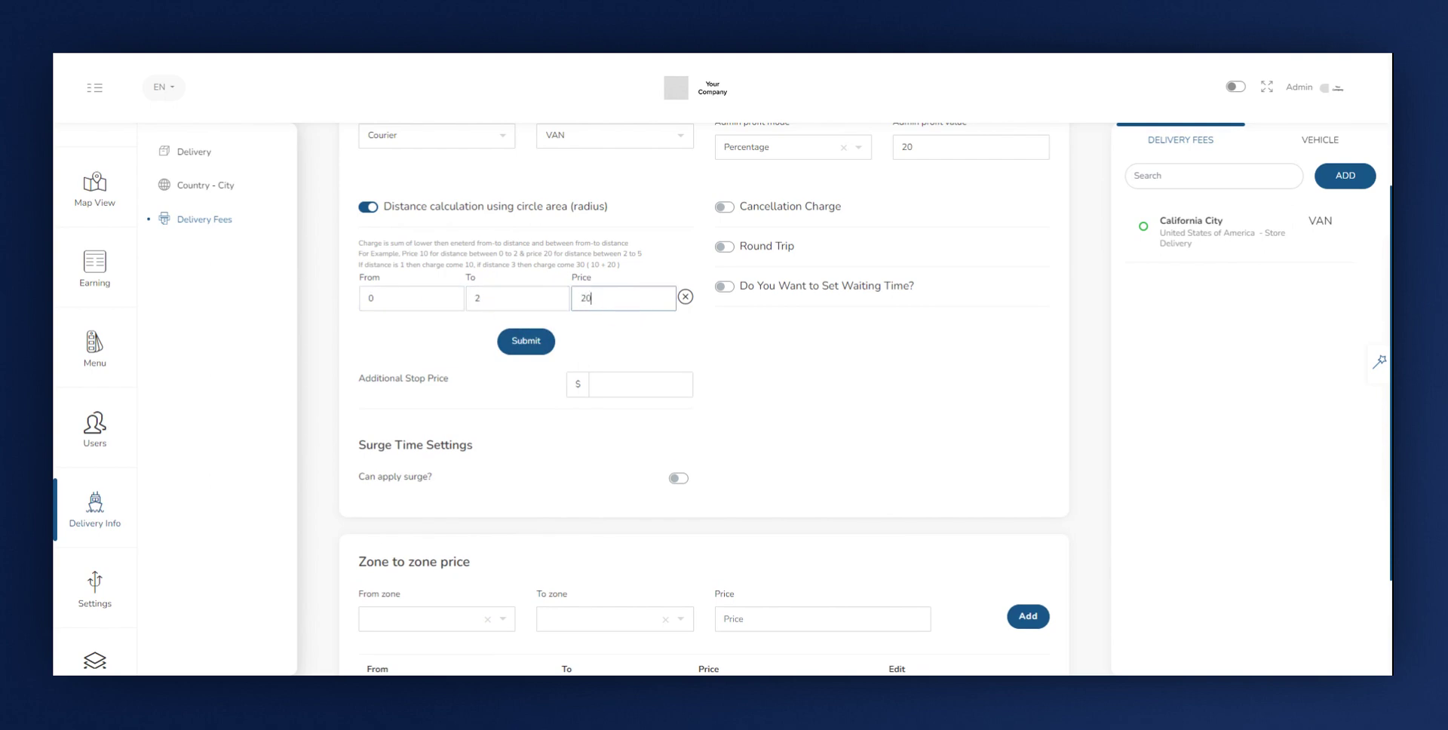
pyautogui.click(528, 341)
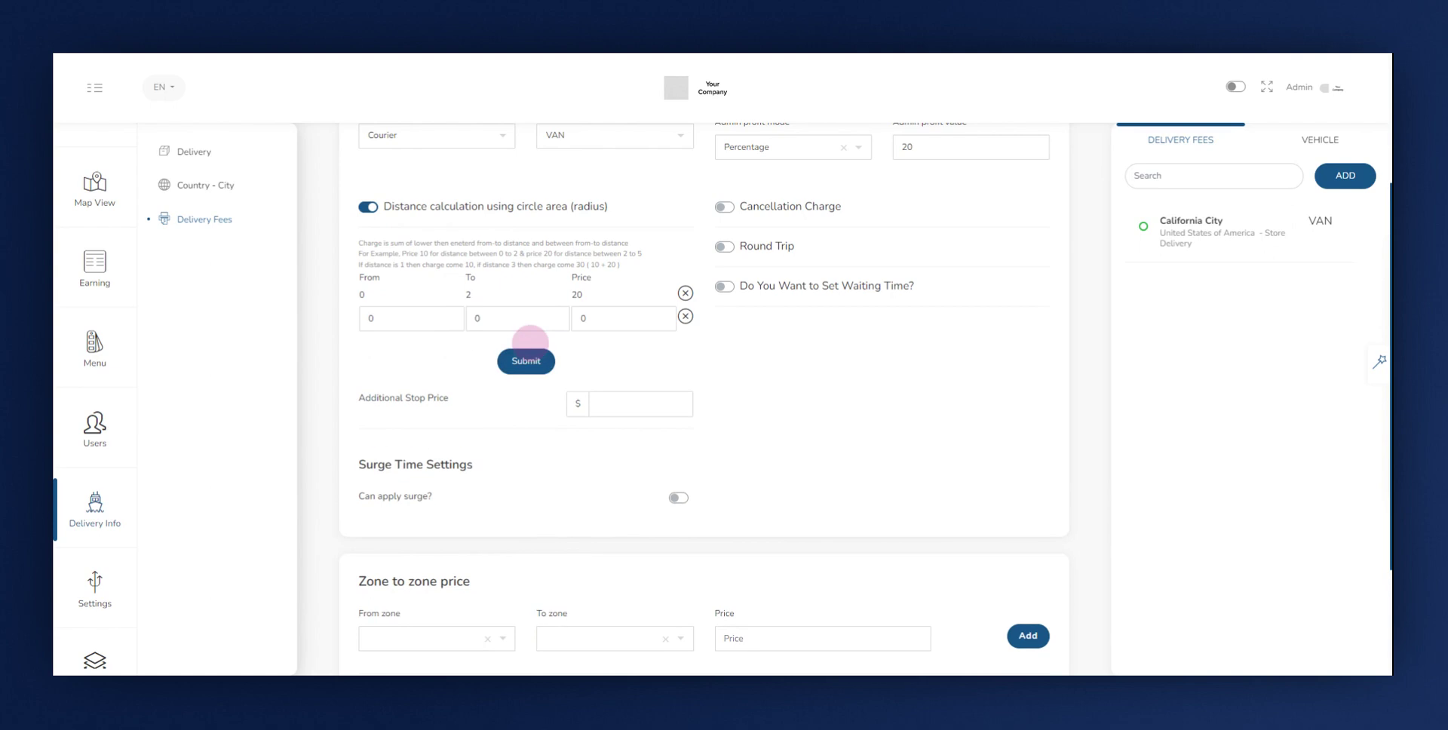
# - Submit a second distance range from 3 to 5 priced at 45, and turn off the circle-area distance calculation
pyautogui.click(407, 318)
pyautogui.press('BackSpace')
pyautogui.write('3')
pyautogui.click(485, 317)
pyautogui.press('BackSpace')
pyautogui.write('5')
pyautogui.click(624, 320)
pyautogui.press('BackSpace')
pyautogui.write('45')
pyautogui.click(537, 361)
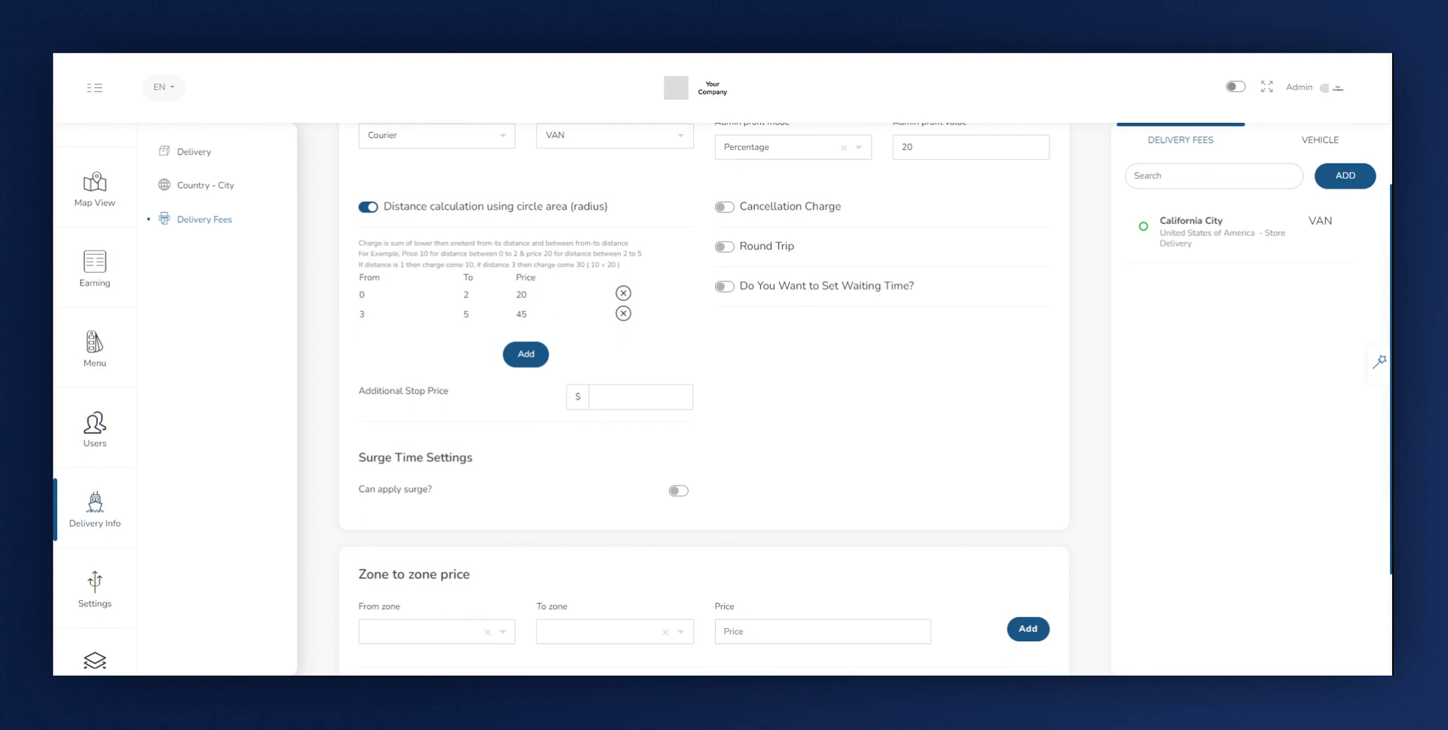
pyautogui.click(368, 210)
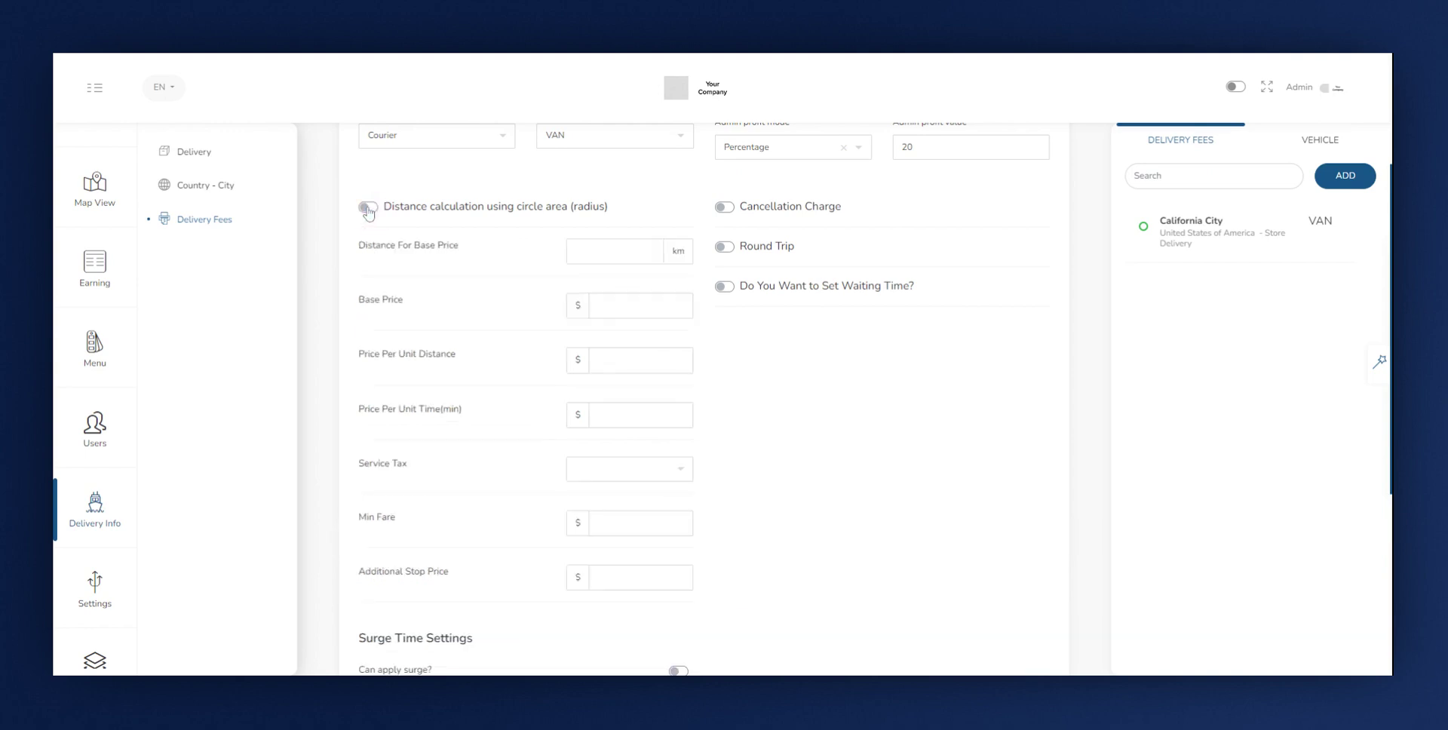
# - Set the distance for base price to 5 km and the base price to $25
pyautogui.moveTo(356, 251); pyautogui.dragTo(470, 253)
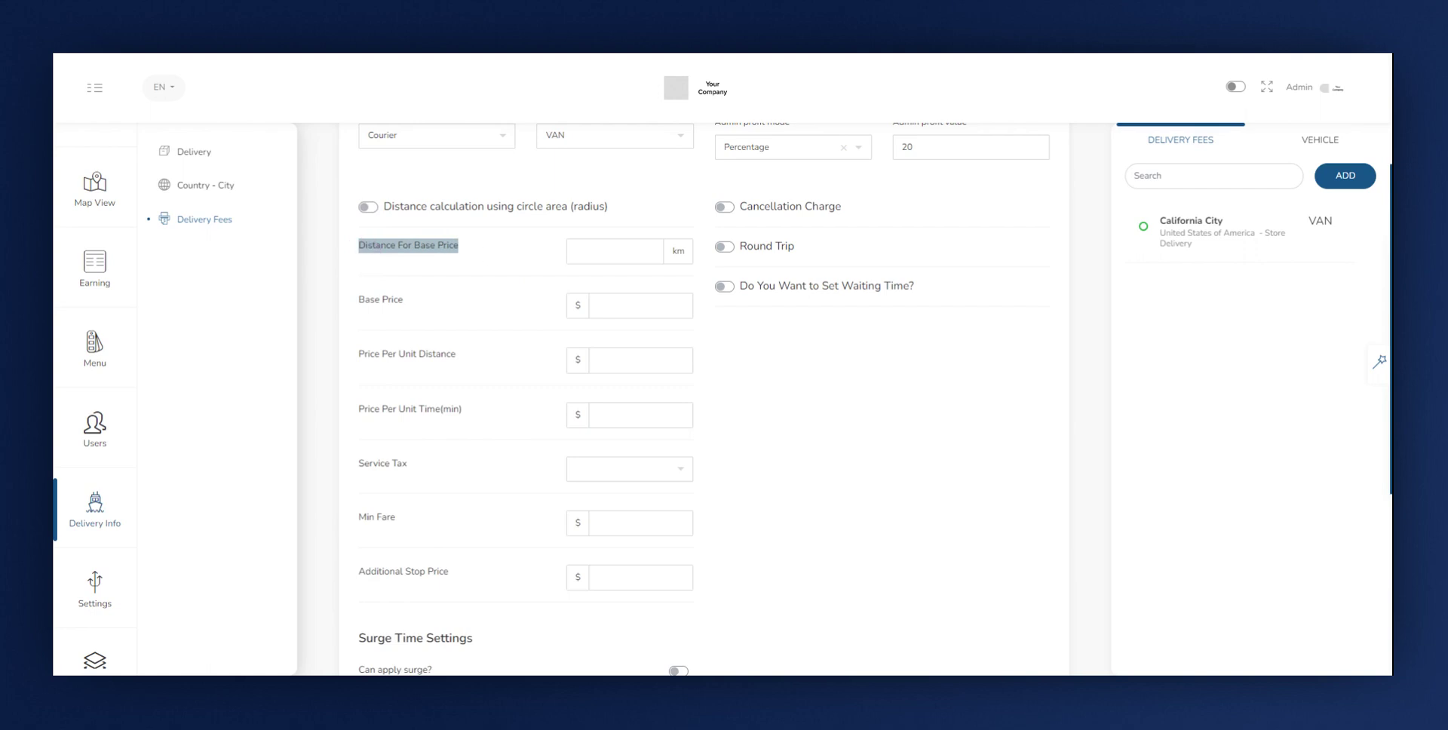
pyautogui.click(605, 256)
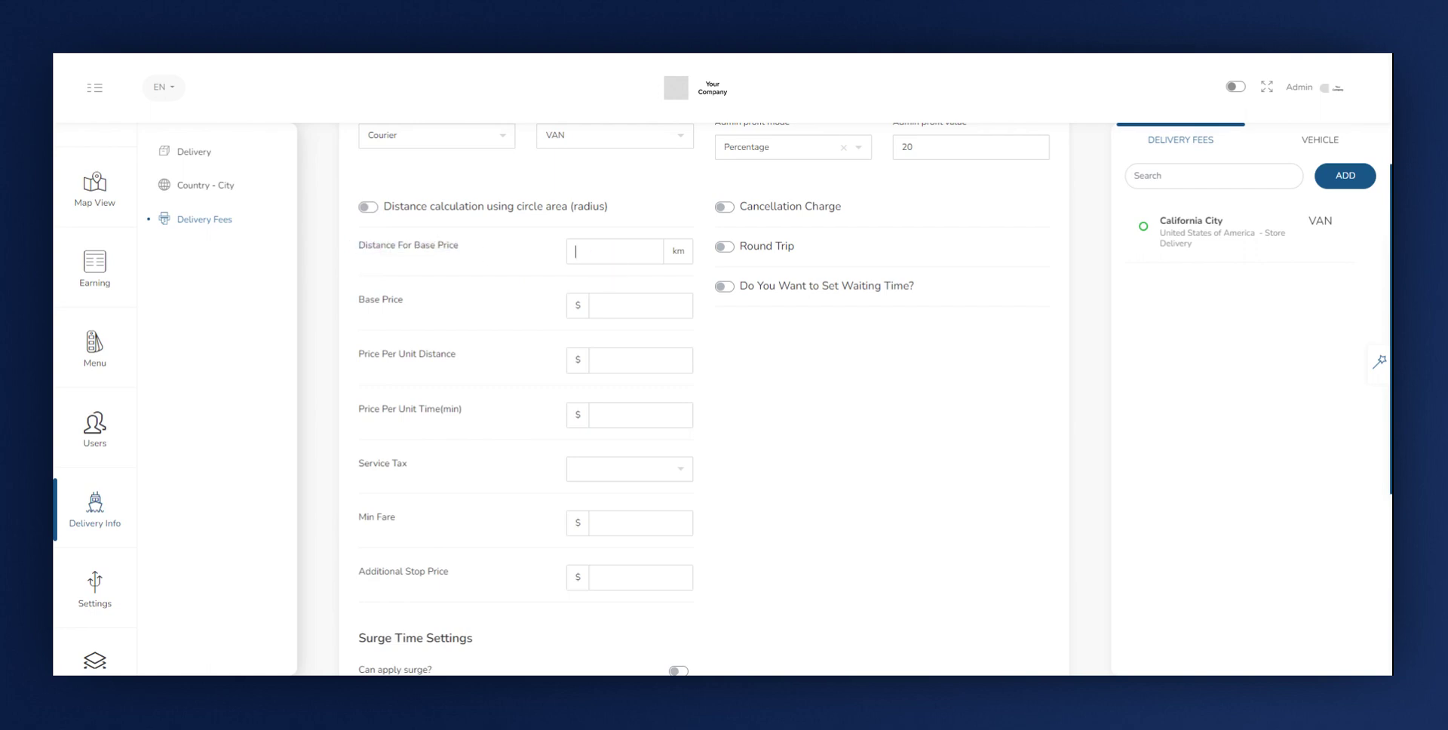
pyautogui.write('5')
pyautogui.moveTo(360, 301); pyautogui.dragTo(404, 300)
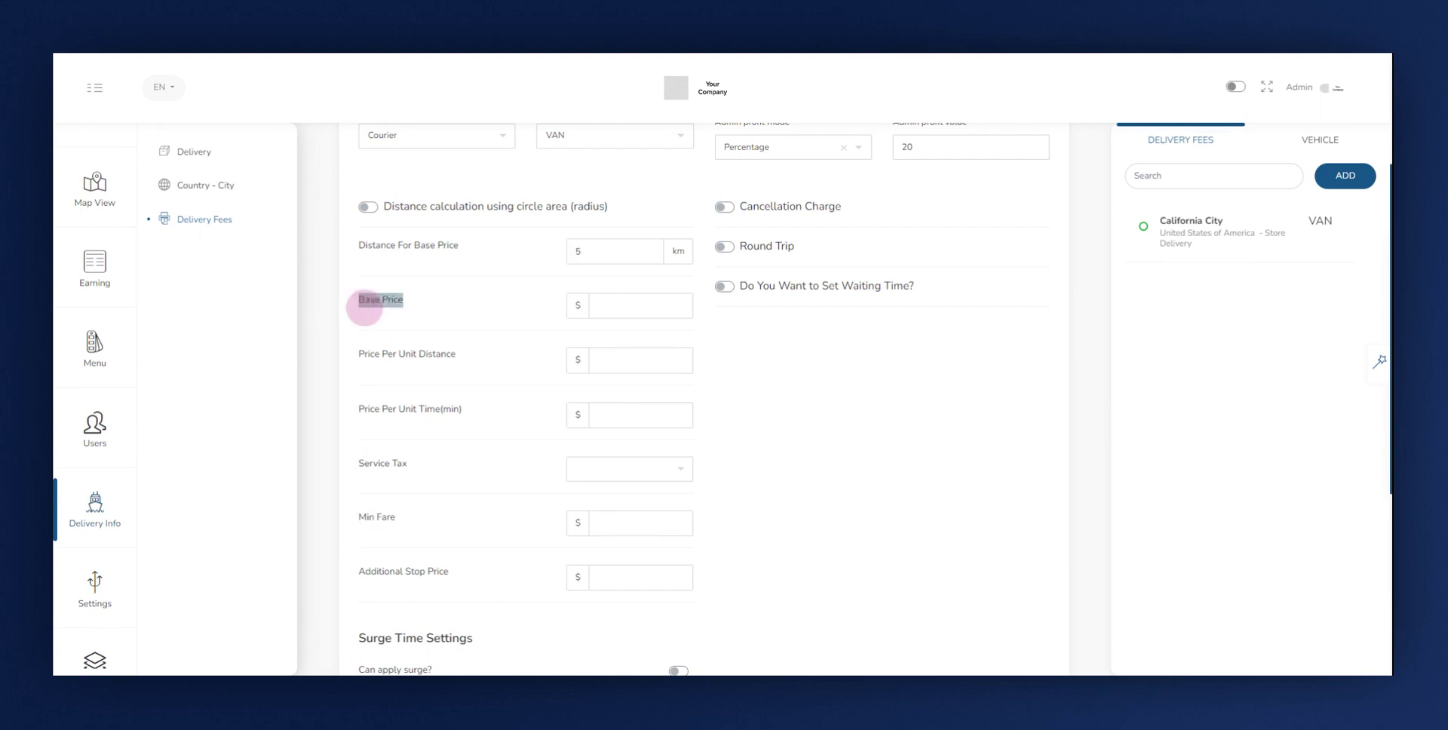
pyautogui.click(637, 308)
pyautogui.write('1')
pyautogui.press('BackSpace')
pyautogui.write('25')
pyautogui.click(627, 317)
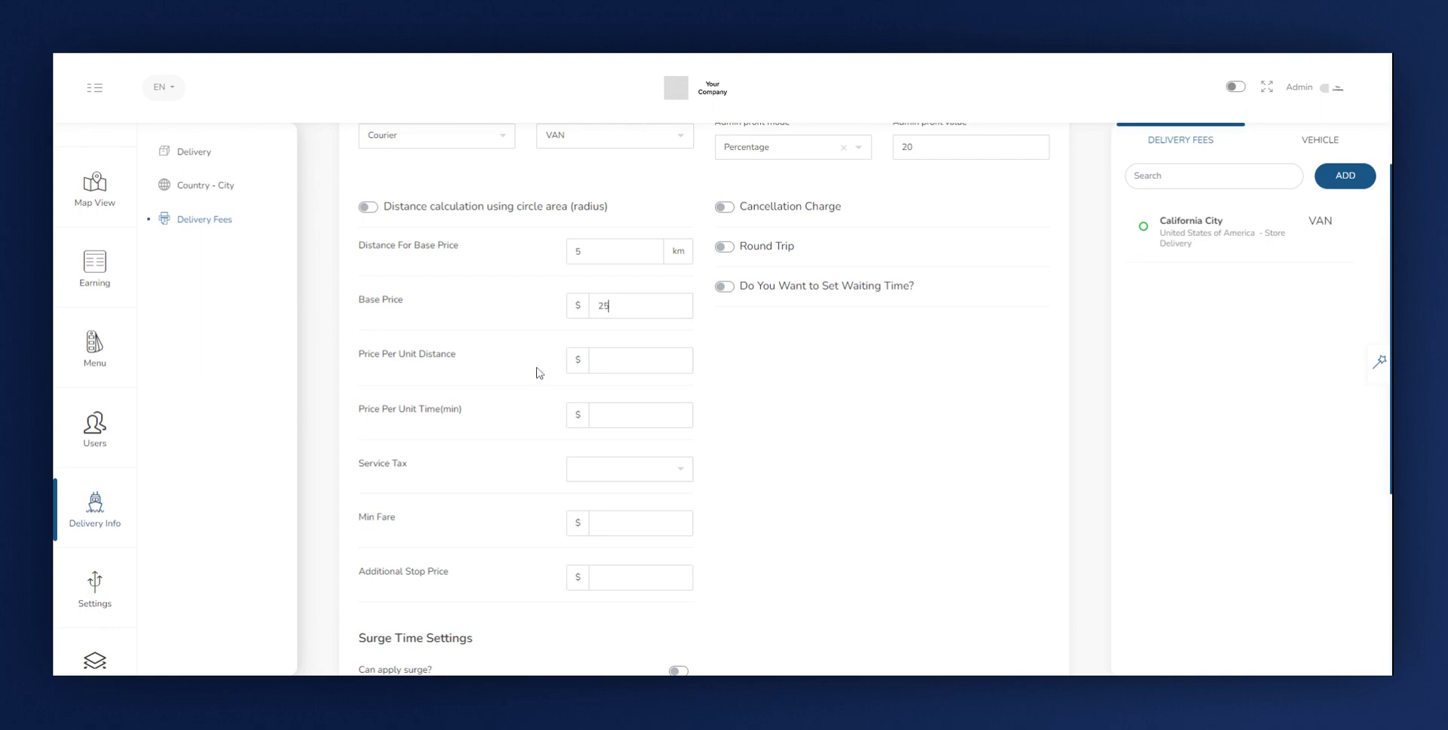
# - Set both the price per unit distance and the price per unit time to $5
pyautogui.click(609, 365)
pyautogui.write('5')
pyautogui.moveTo(366, 413); pyautogui.dragTo(494, 408)
pyautogui.click(638, 421)
pyautogui.write('5')
# - Apply VAT 5% as the service tax
pyautogui.scroll(-1, 688, 401)
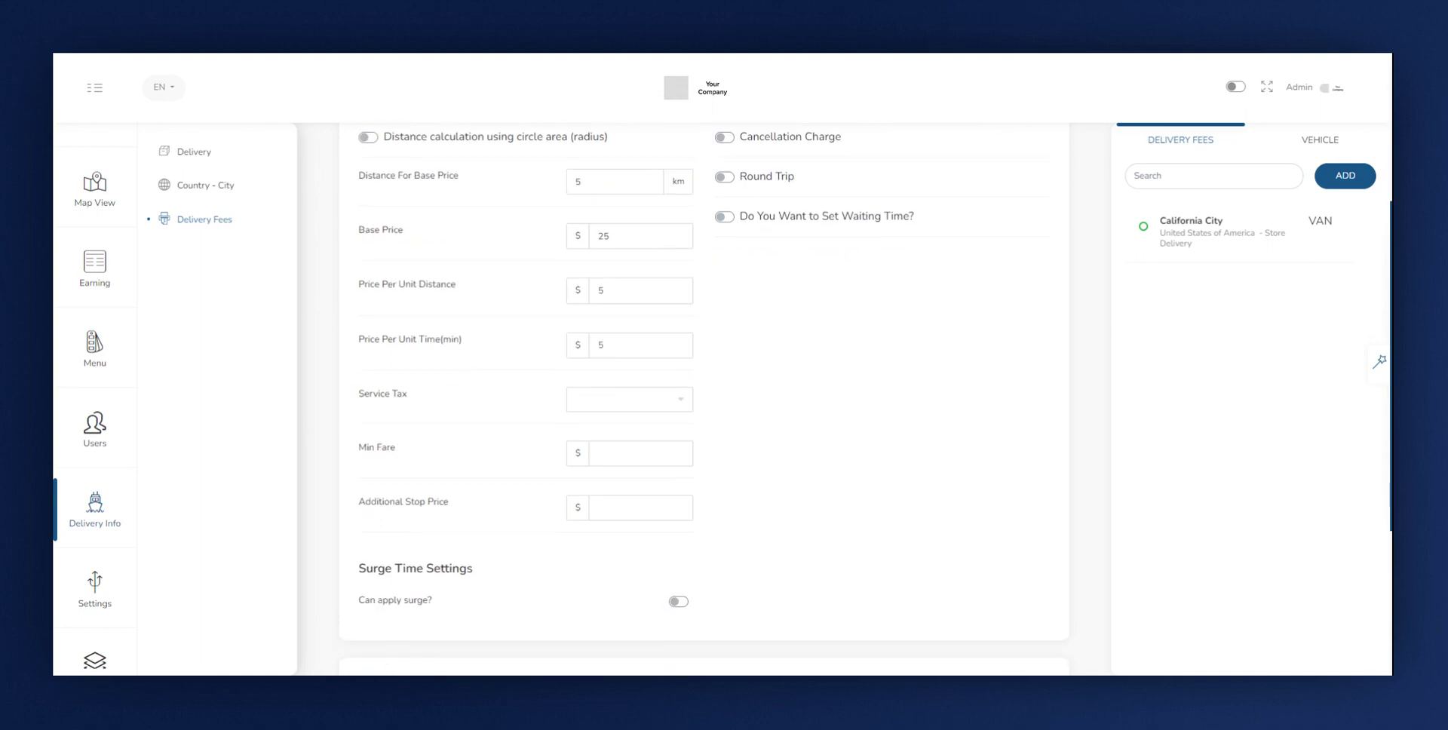
pyautogui.click(586, 405)
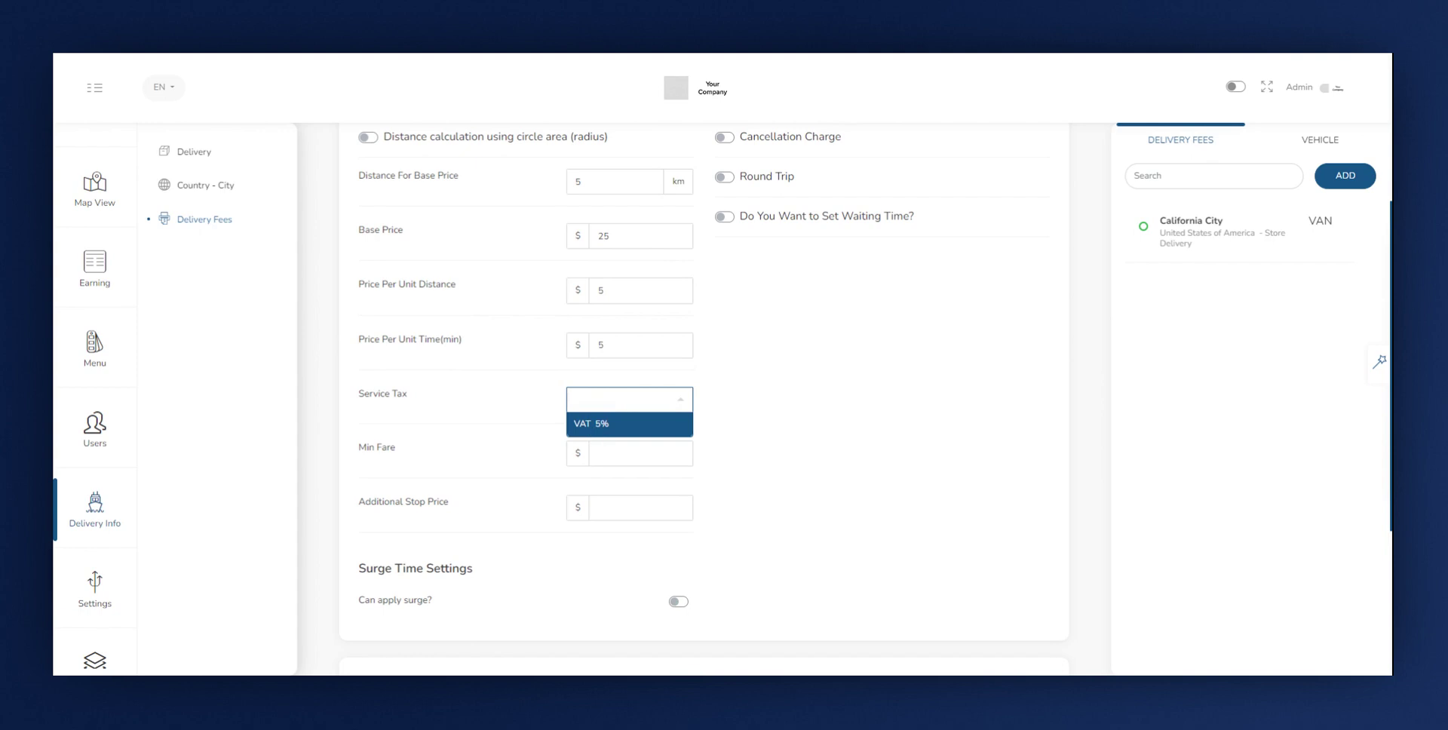
pyautogui.click(592, 423)
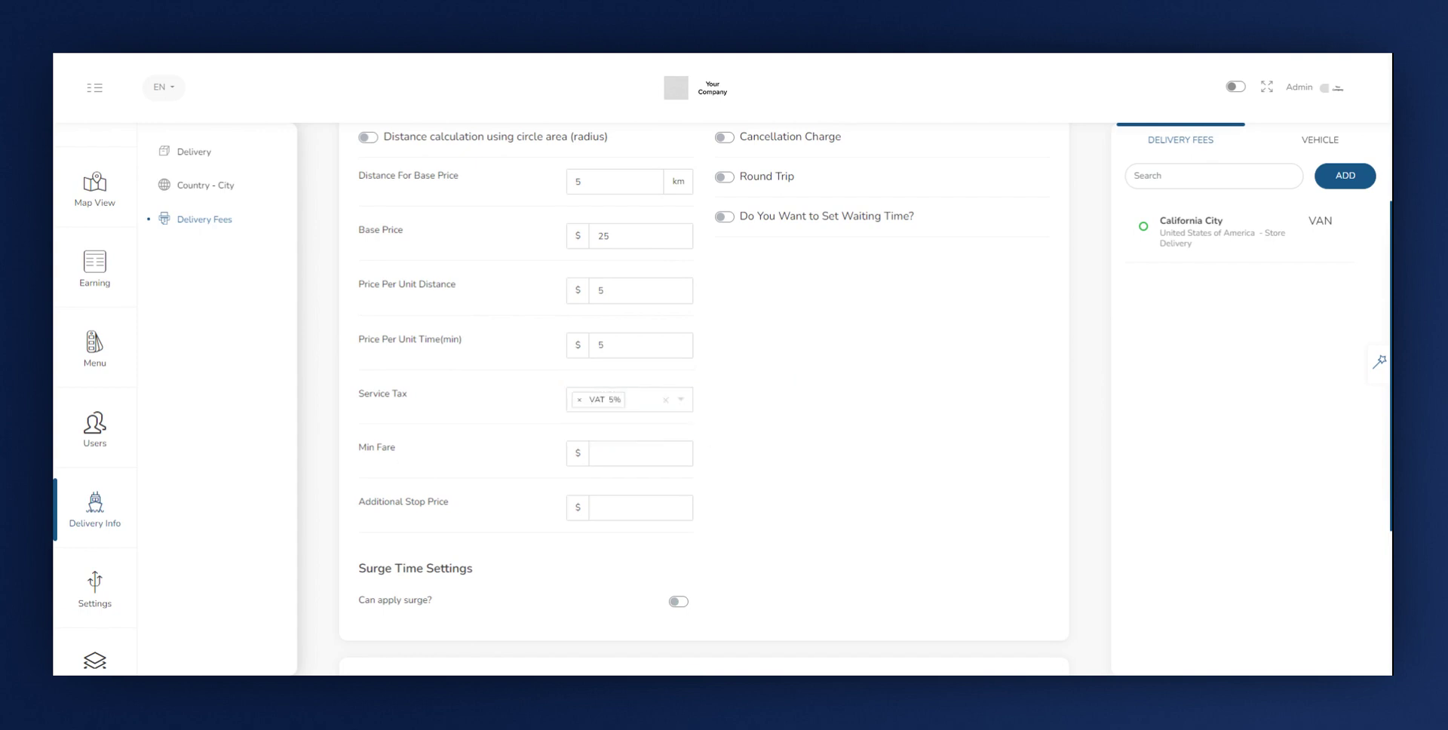
# - Set the minimum fare to $50 and the additional stop price to $10
pyautogui.click(621, 460)
pyautogui.write('50')
pyautogui.tripleClick(362, 510)
pyautogui.click(632, 516)
pyautogui.write('10')
# - Enable the cancellation charge with the Absolute type and a charge of $10
pyautogui.scroll(2, 748, 466)
pyautogui.scroll(1, 750, 453)
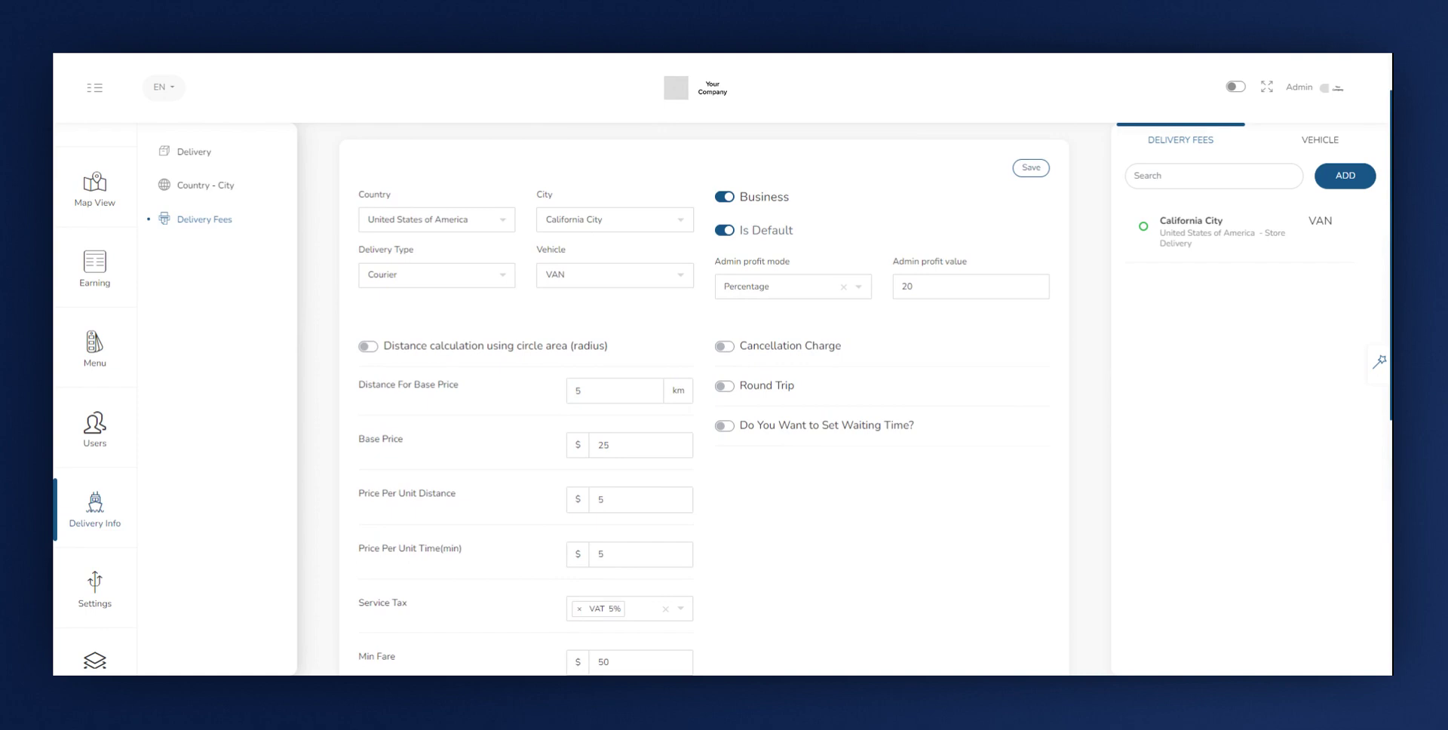
pyautogui.click(724, 347)
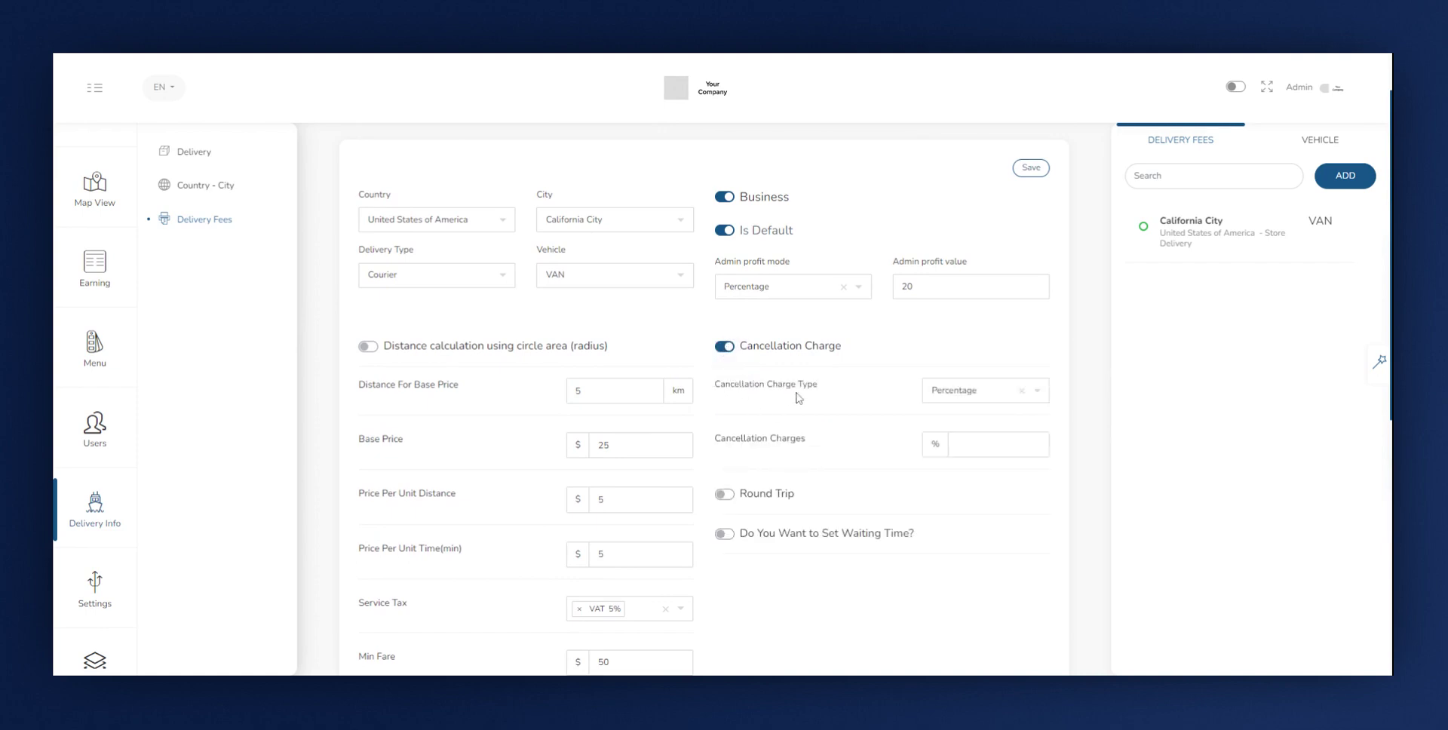
pyautogui.click(981, 398)
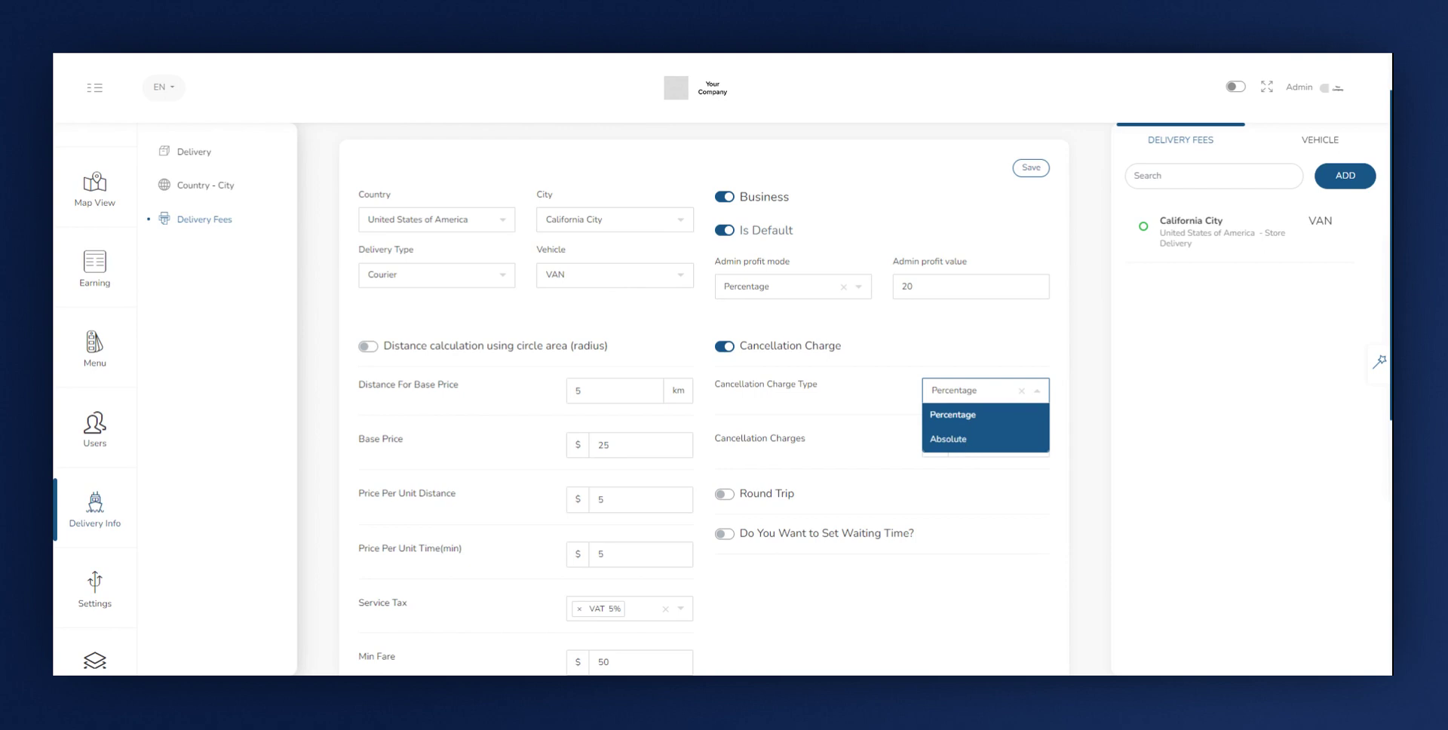
pyautogui.click(949, 437)
pyautogui.click(953, 438)
pyautogui.write('10')
# - Enable round trips and set the round trip charge to 50%
pyautogui.scroll(-1, 871, 400)
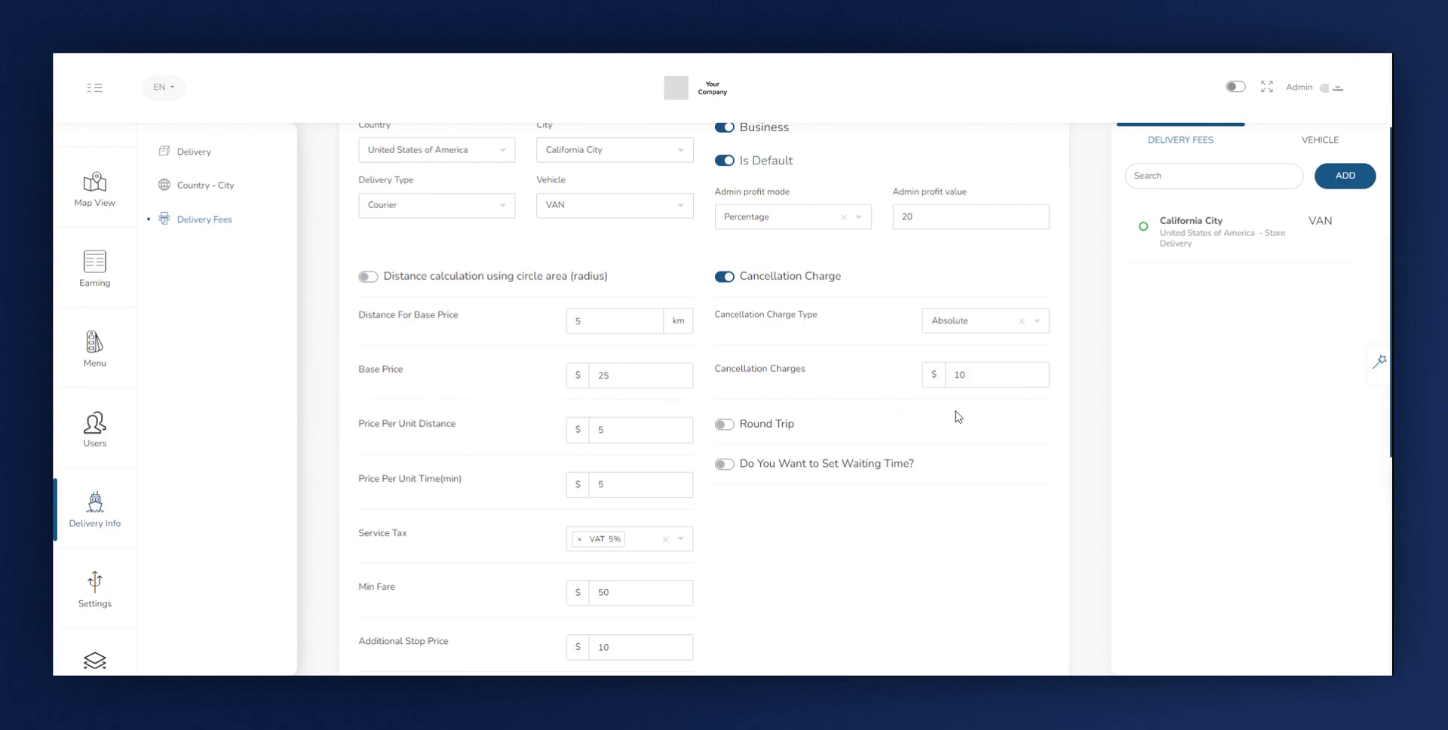
pyautogui.click(725, 424)
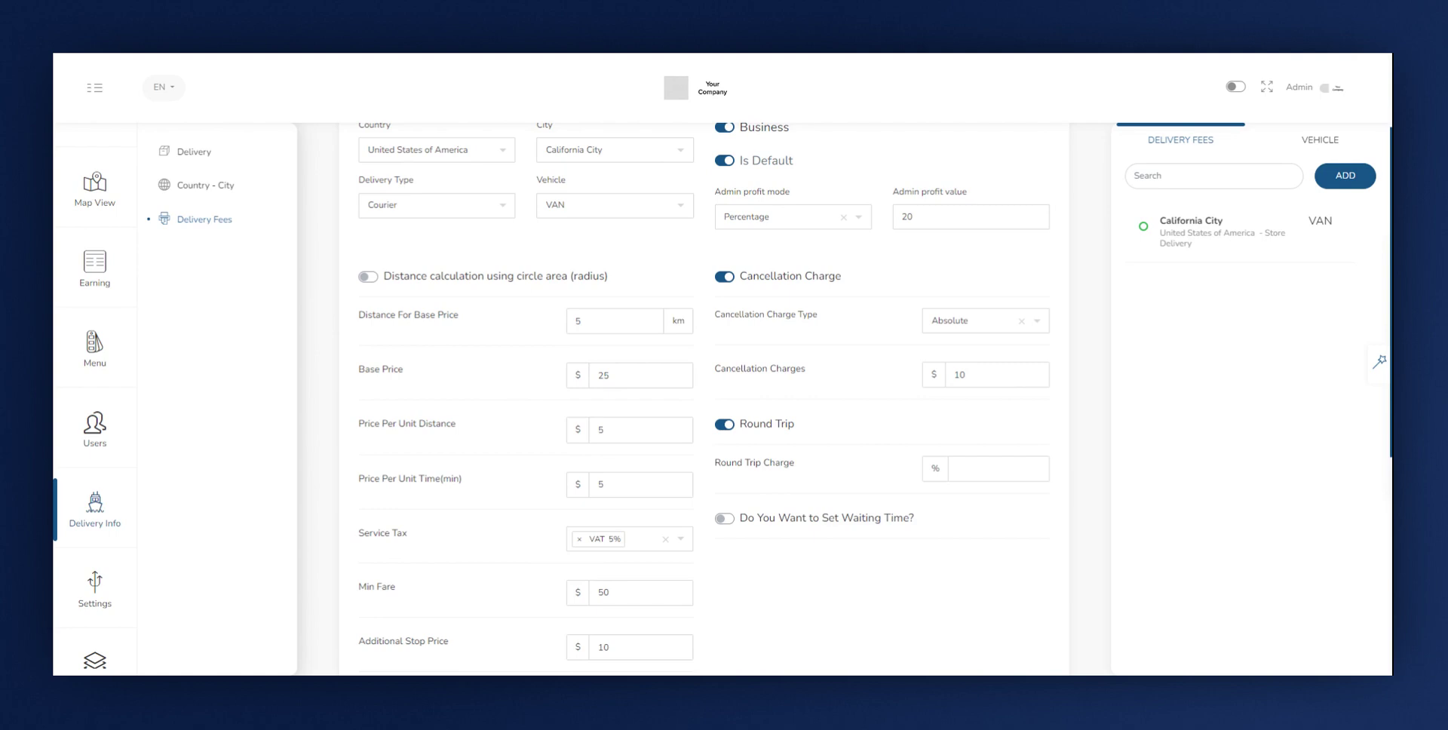
pyautogui.click(1006, 483)
pyautogui.write('50')
# - Enable waiting time at every stop, starting after 5 minutes with a waiting time charge of $5
pyautogui.scroll(-2, 786, 526)
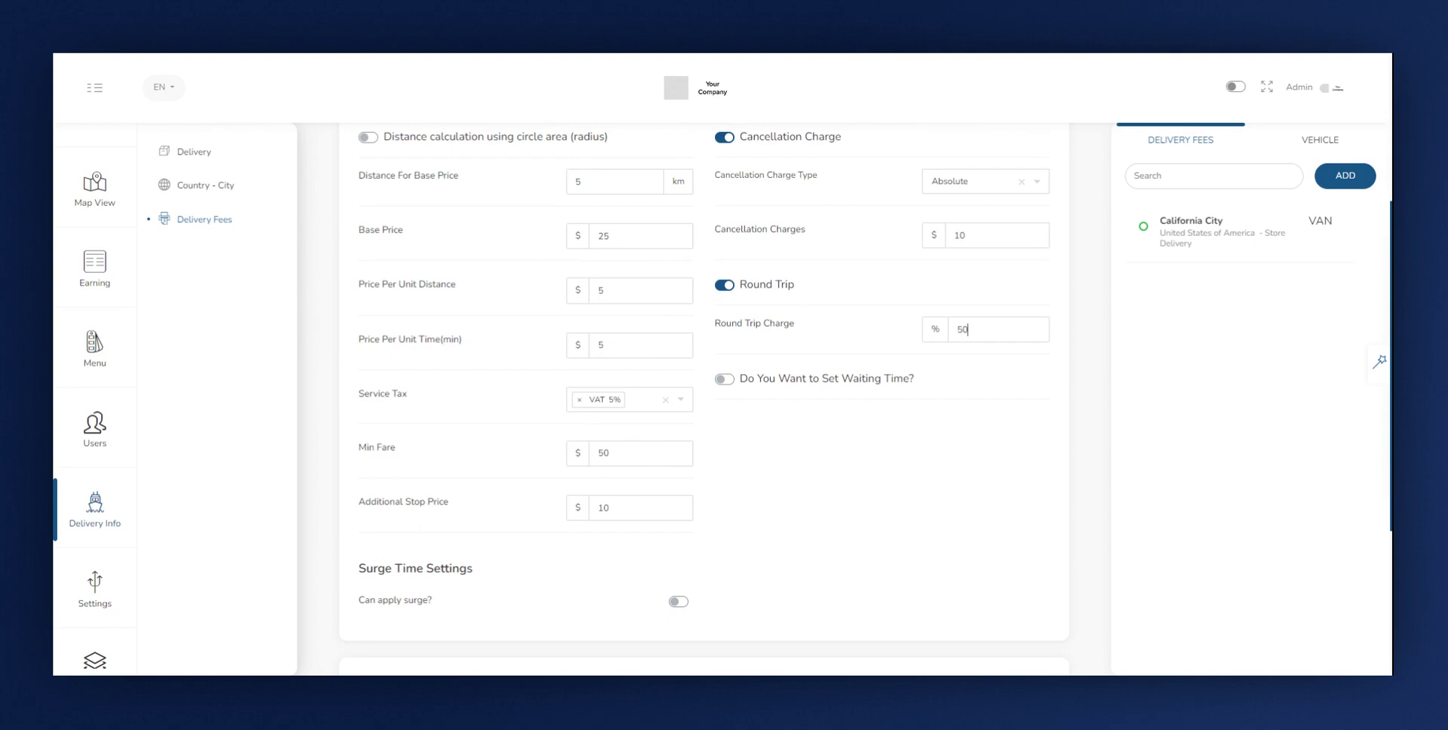
pyautogui.click(729, 383)
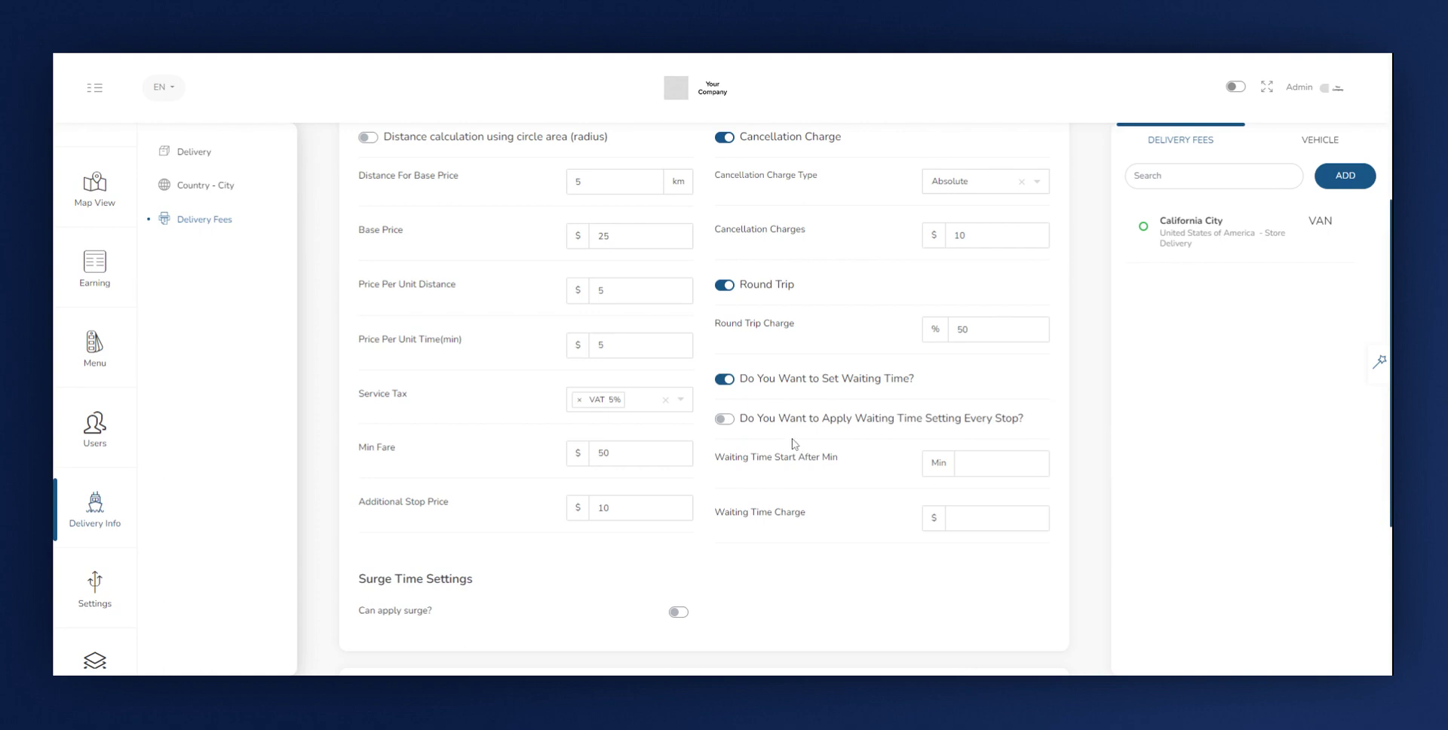
pyautogui.click(728, 419)
pyautogui.write('5')
pyautogui.click(961, 521)
pyautogui.write('5')
# - Enable surge pricing in the surge time settings
pyautogui.scroll(-2, 822, 504)
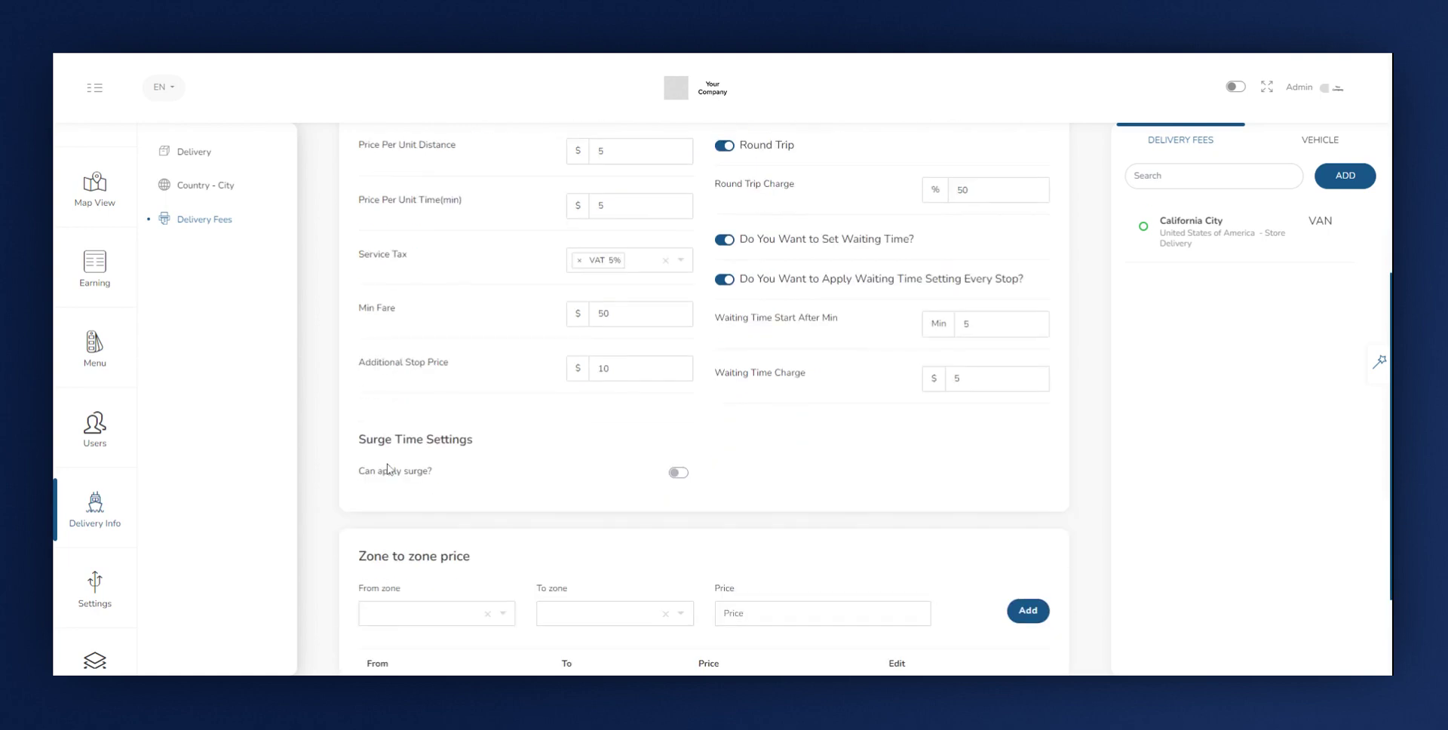
pyautogui.scroll(-2, 388, 469)
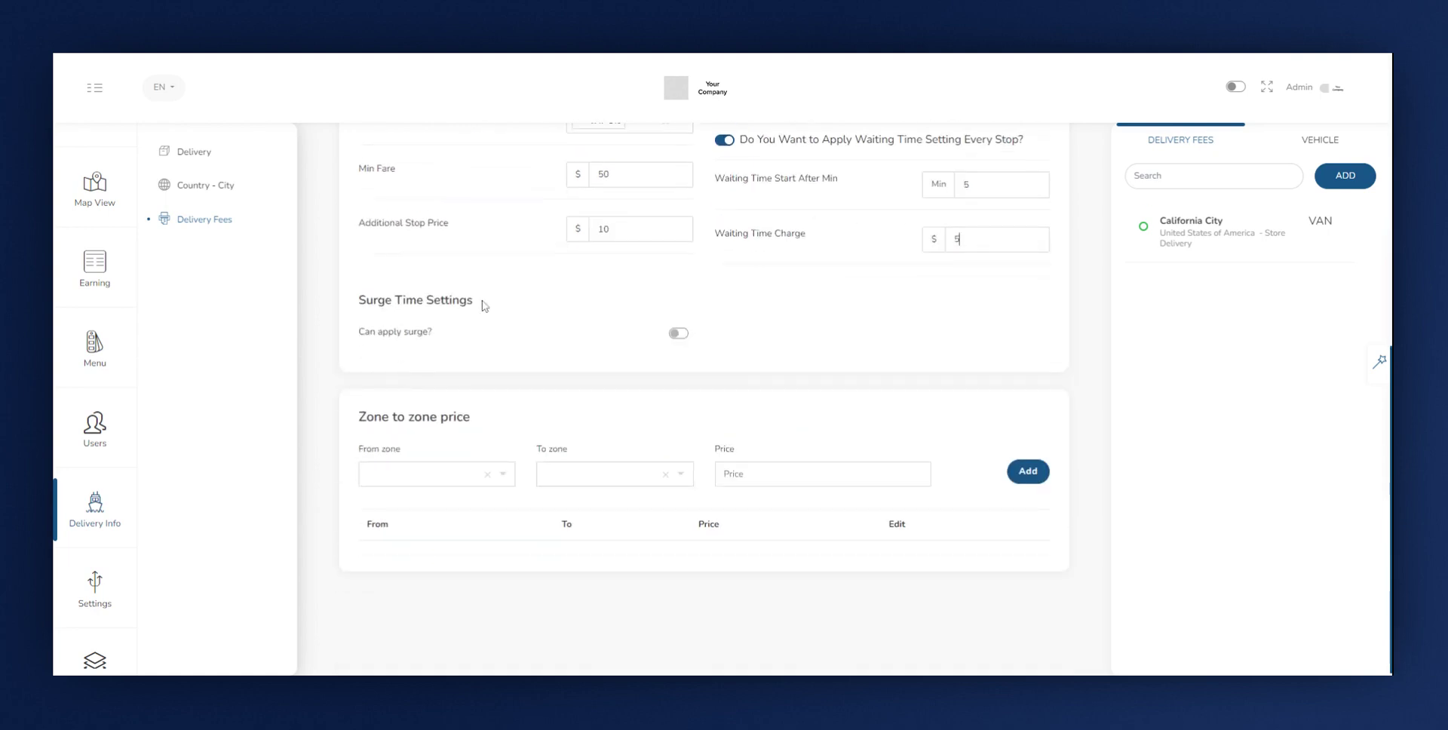
pyautogui.moveTo(359, 332); pyautogui.dragTo(474, 335)
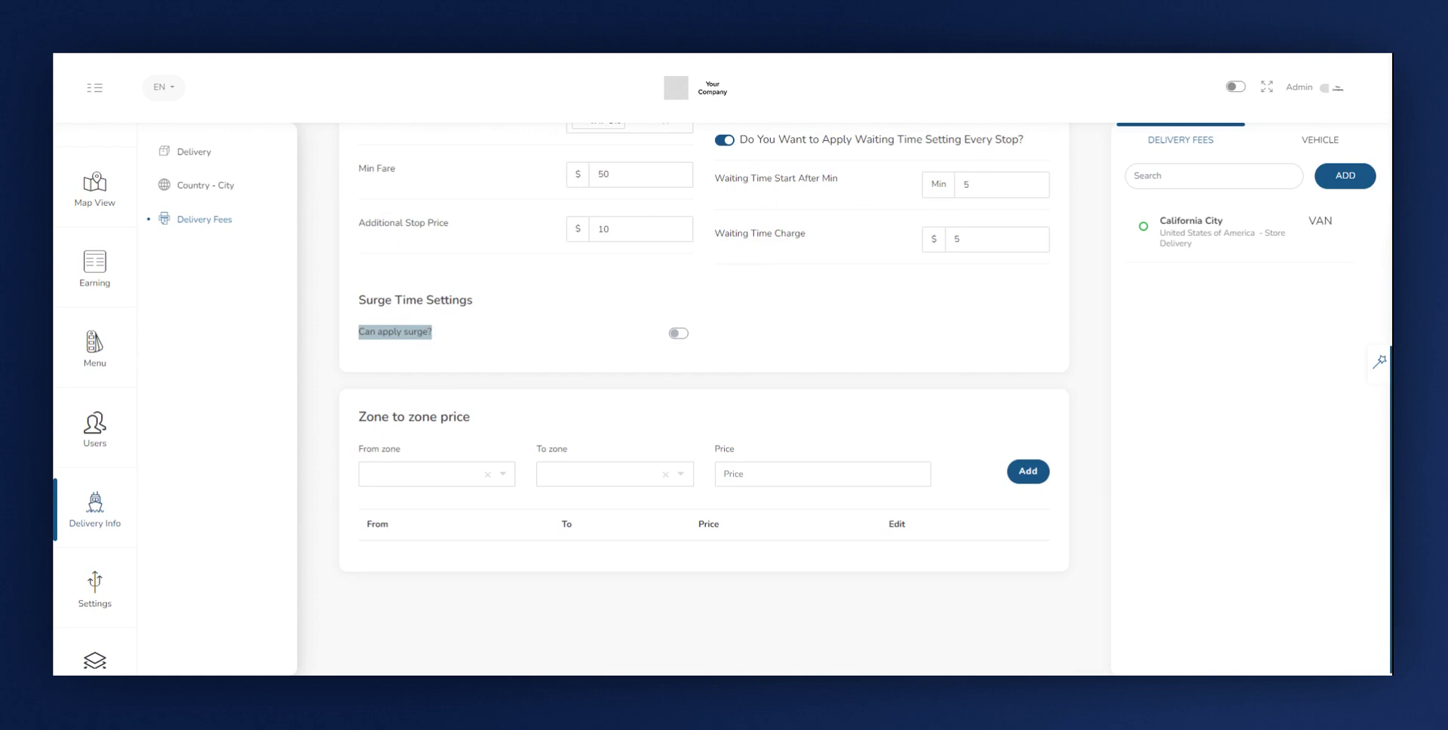
pyautogui.click(679, 337)
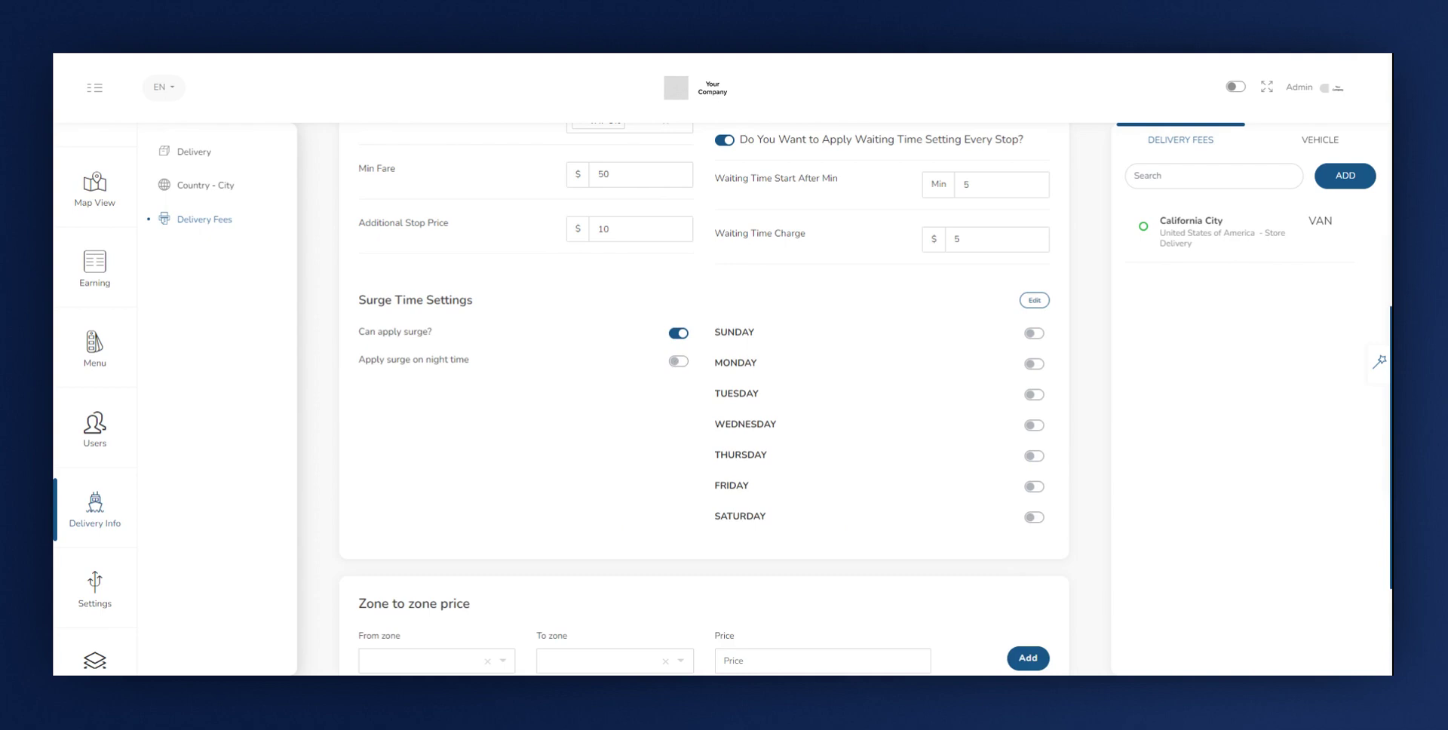
# - Enable surge on night time with a night surge price of 2 and a start time of 10:00 PM
pyautogui.click(679, 360)
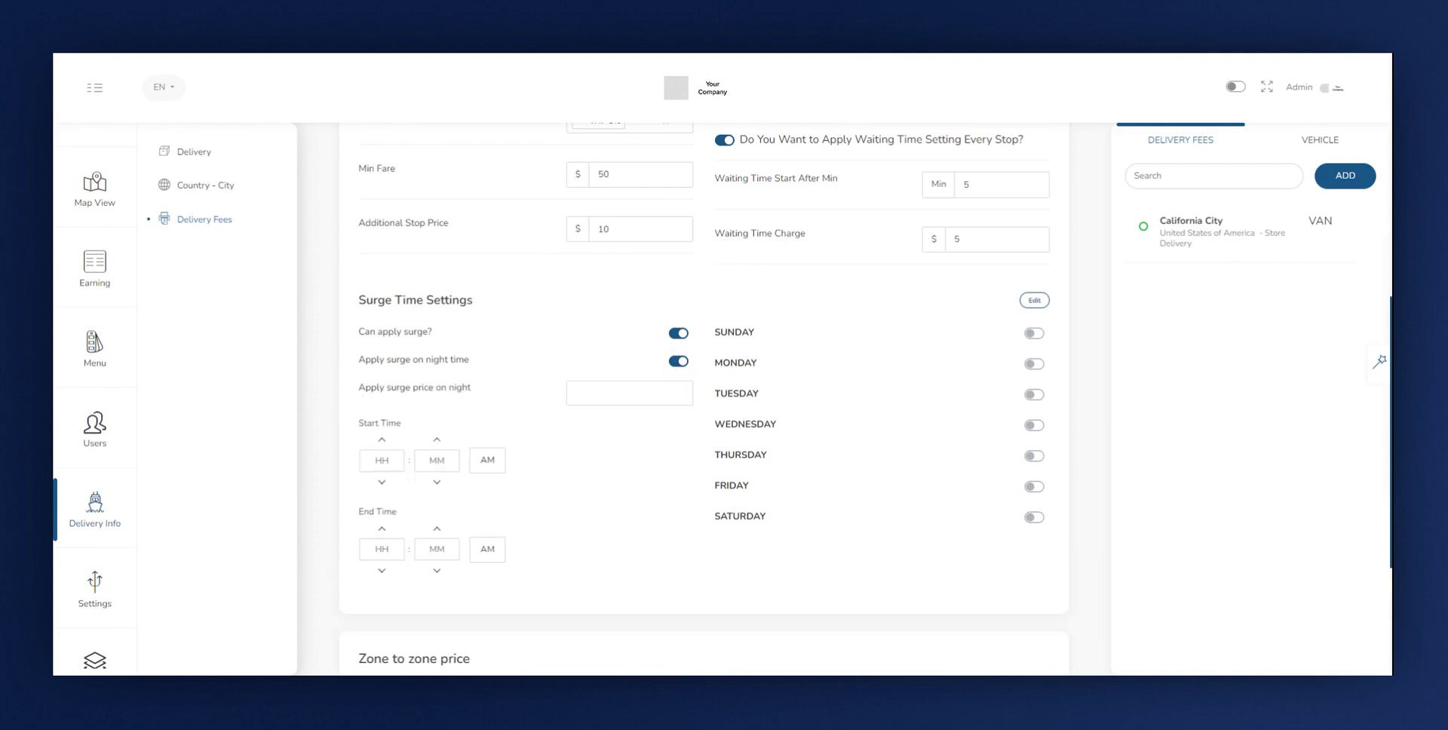
pyautogui.click(629, 393)
pyautogui.click(383, 428)
pyautogui.click(382, 461)
pyautogui.write('12')
pyautogui.click(490, 463)
pyautogui.click(439, 464)
pyautogui.click(382, 460)
pyautogui.press('BackSpace')
pyautogui.write('0')
# - Set the end time of the night surge to 12:00 PM
pyautogui.click(385, 553)
pyautogui.write('12')
pyautogui.click(462, 556)
pyautogui.click(502, 553)
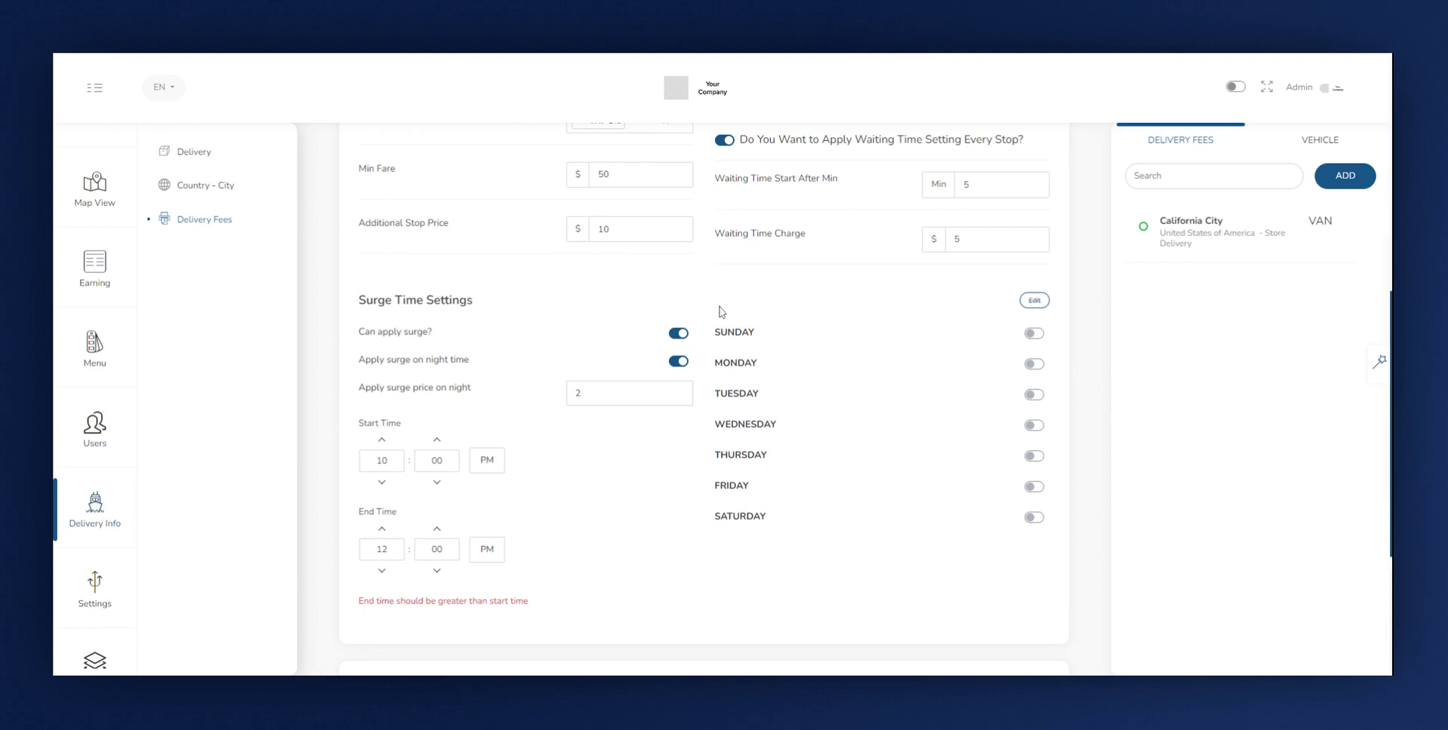
# - Open the weekday surge settings, enable slot time for Monday and add a new slot starting at 08:00 AM
pyautogui.click(1034, 301)
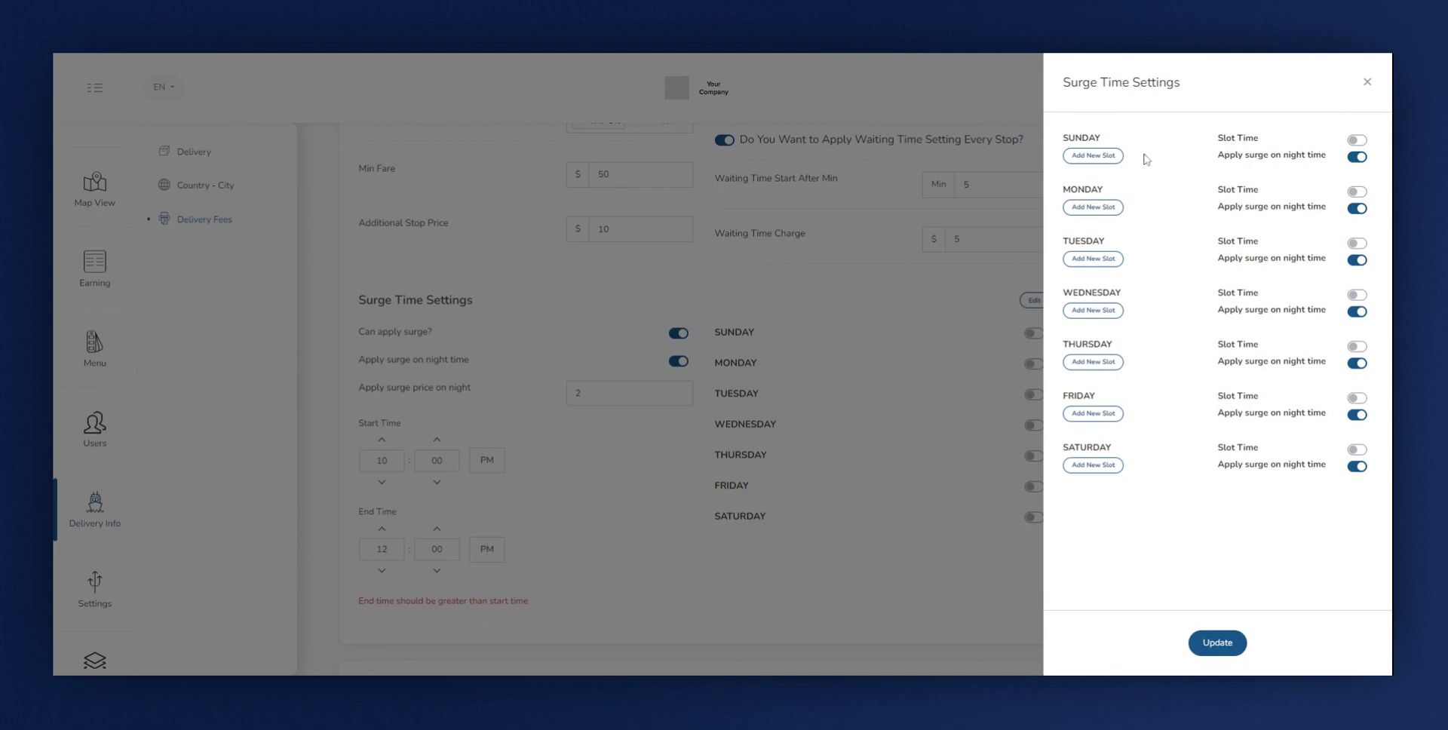
pyautogui.click(1357, 193)
pyautogui.click(1099, 211)
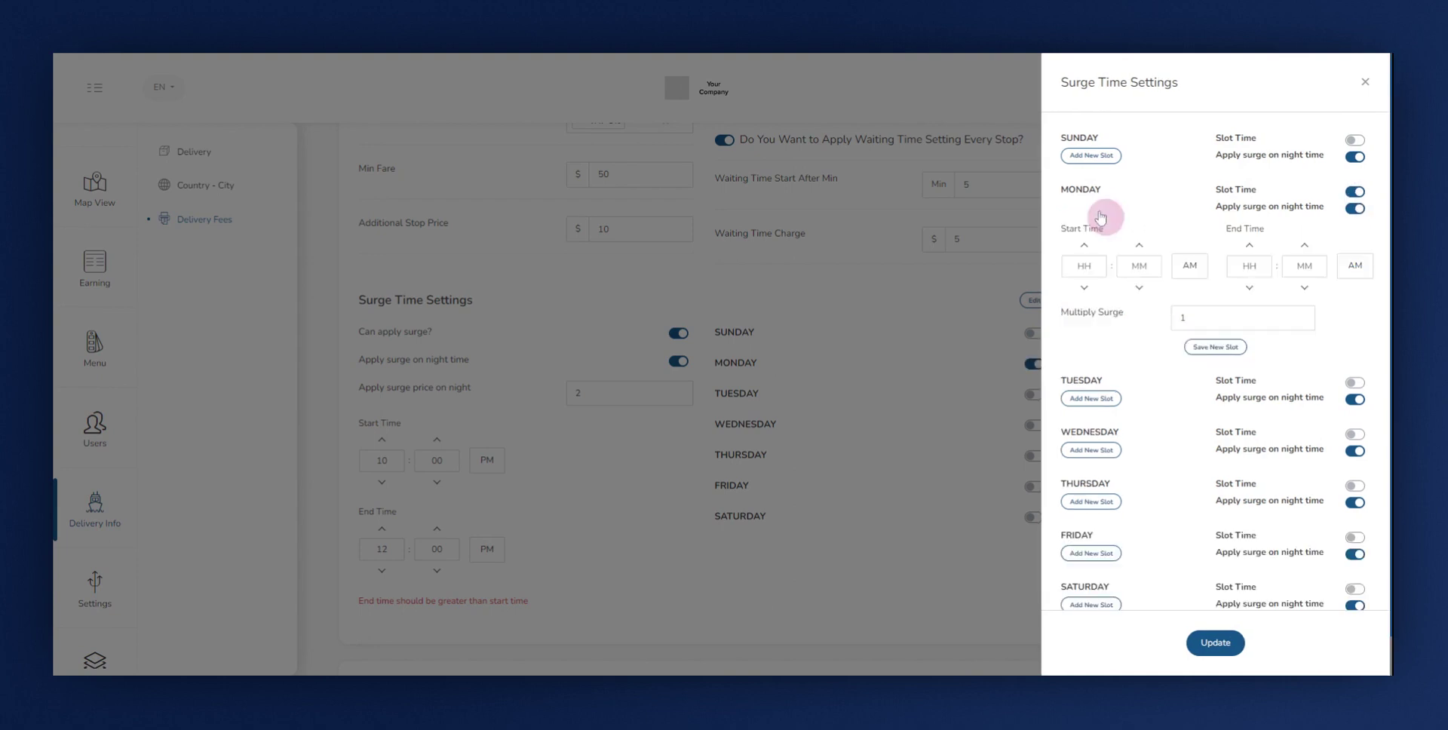
pyautogui.click(1086, 266)
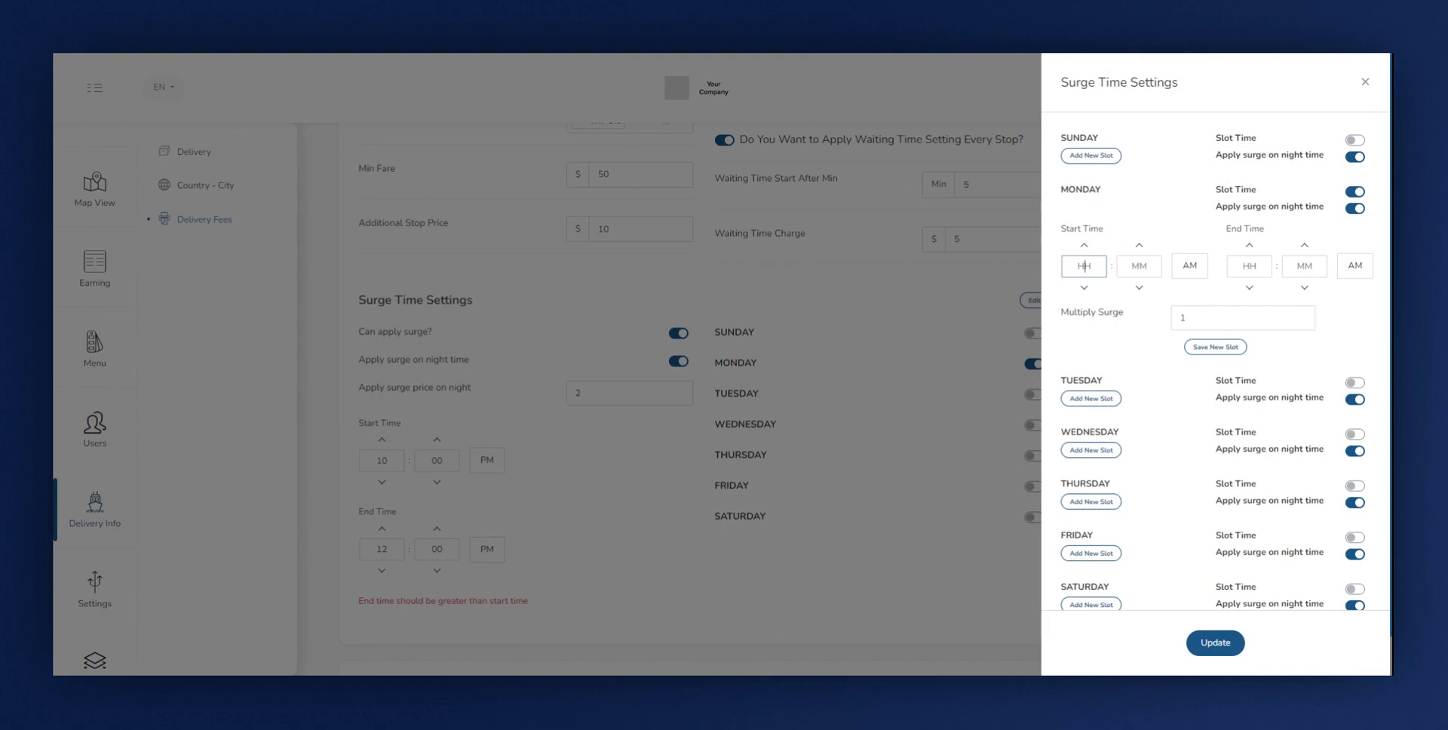
pyautogui.write('08')
# - Set the Monday slot's end time to 11:59 AM and its surge multiplier to 2
pyautogui.click(1249, 266)
pyautogui.write('12')
pyautogui.click(1308, 267)
pyautogui.click(1227, 343)
pyautogui.press('BackSpace')
pyautogui.write('2')
pyautogui.click(1249, 287)
pyautogui.click(1308, 271)
pyautogui.press('Down')
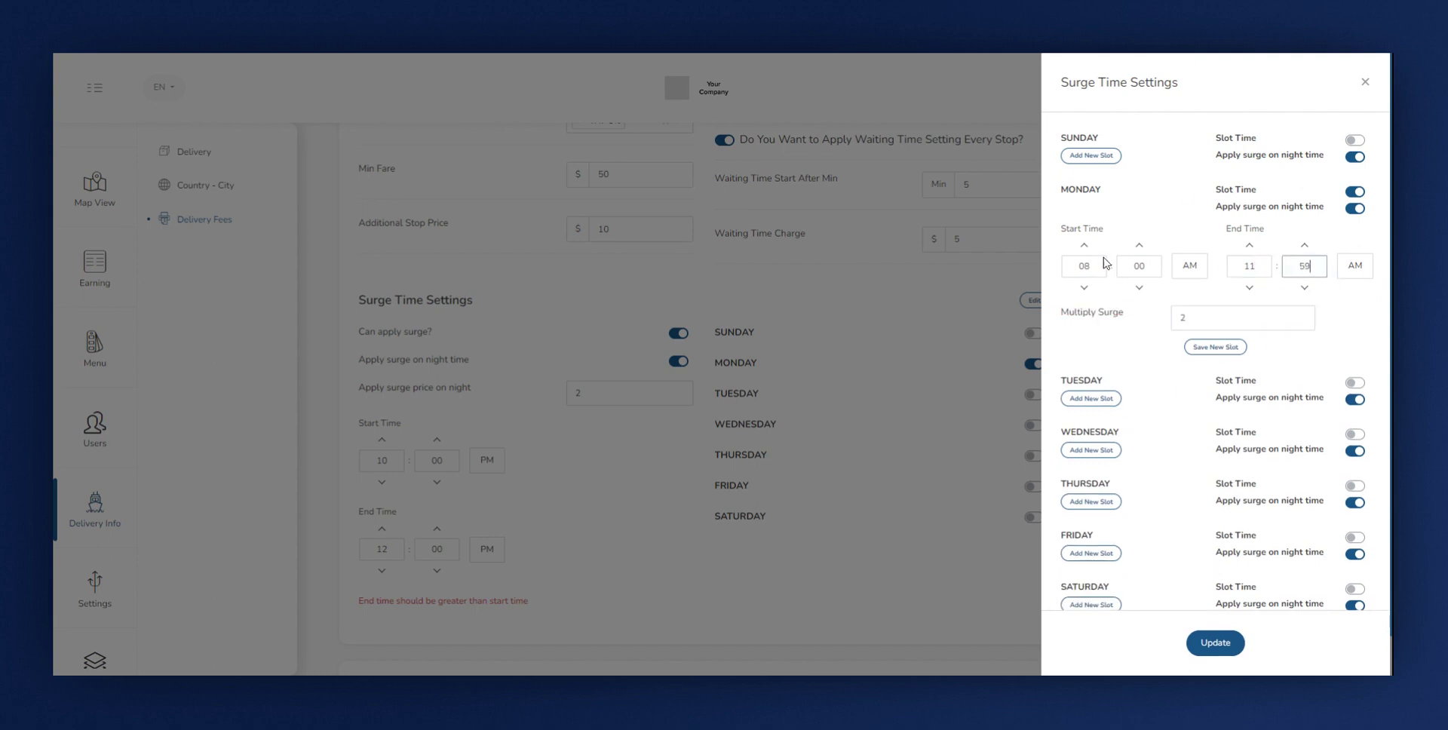
# - Set the Monday slot's surge multiplier to 3, save the slot and update the surge time settings
pyautogui.click(1204, 321)
pyautogui.press('Up')
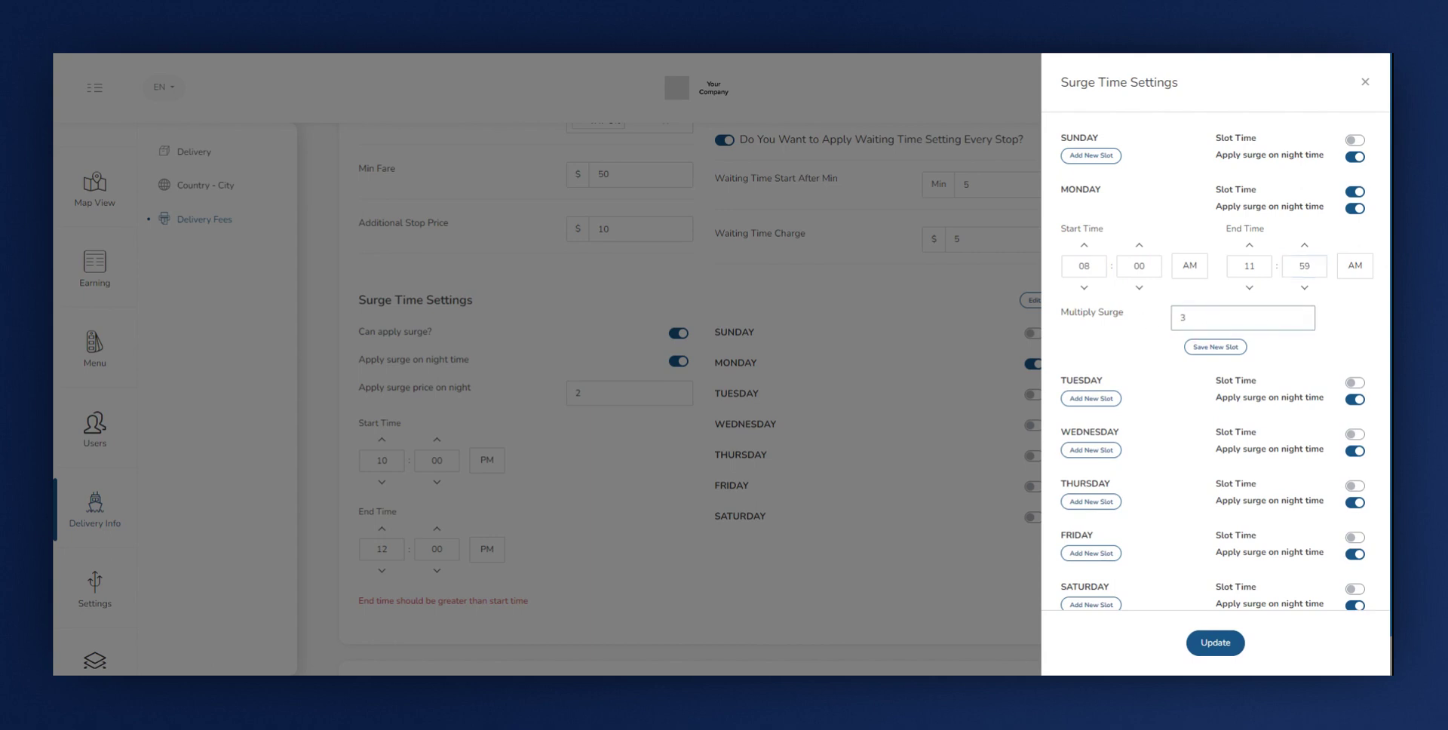
pyautogui.click(1215, 347)
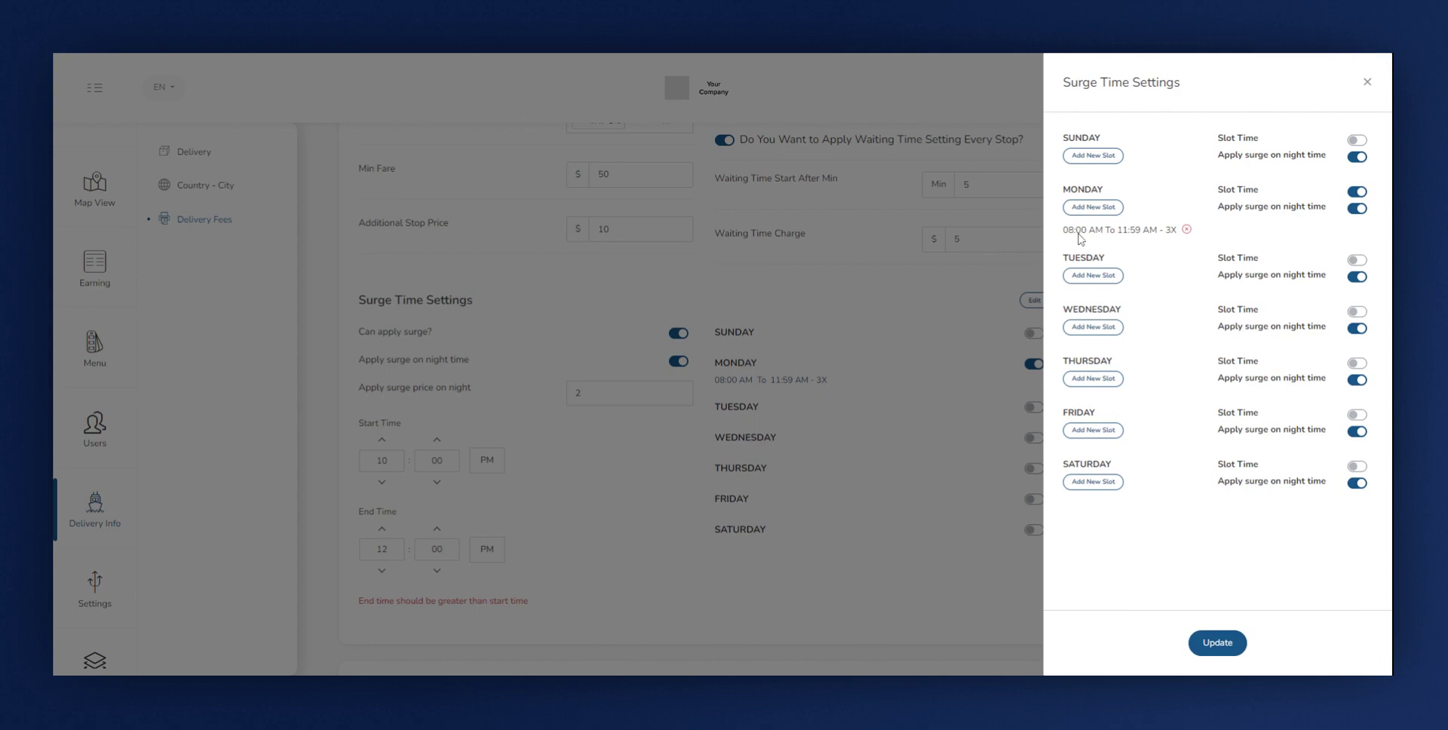
pyautogui.click(1218, 643)
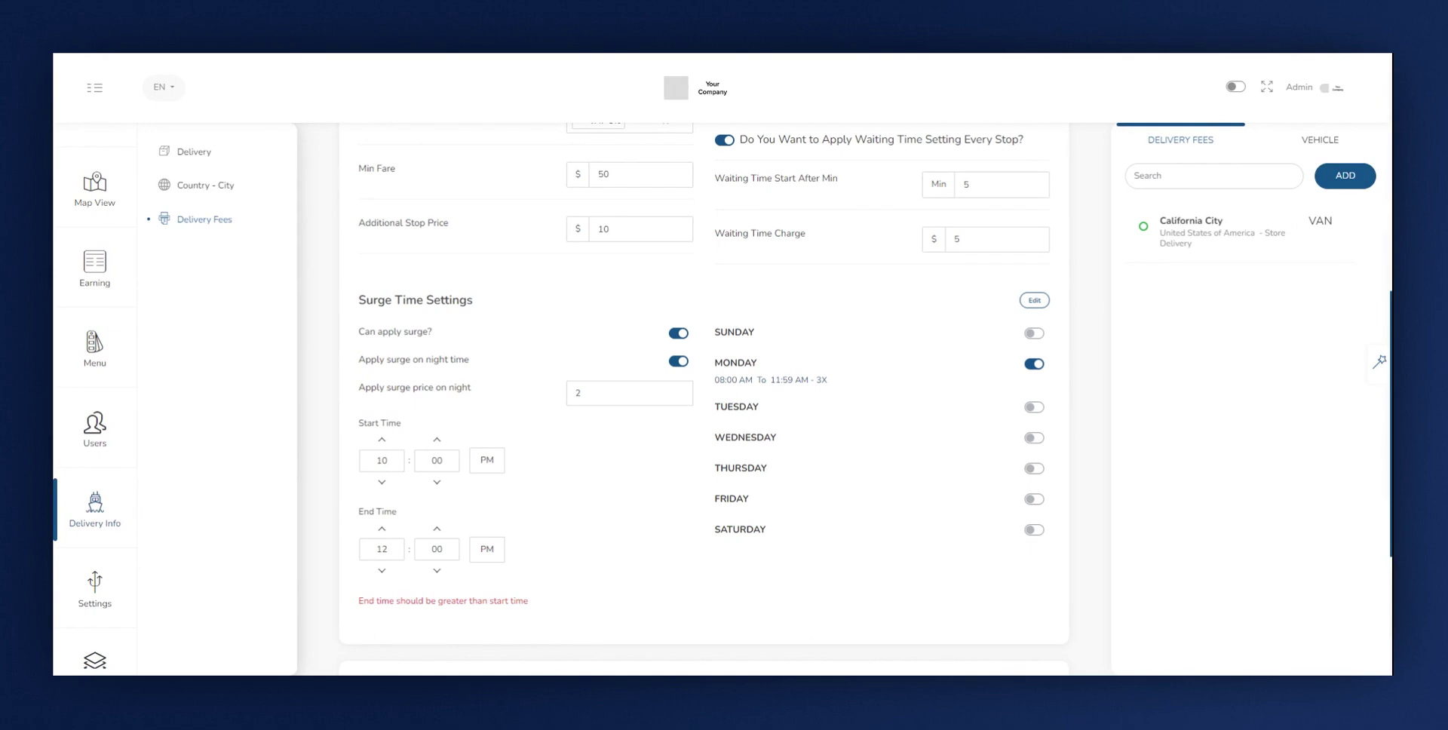
# - Add a zone to zone price of 70 from zone - 1 to Zone - 2
pyautogui.scroll(-3, 1045, 369)
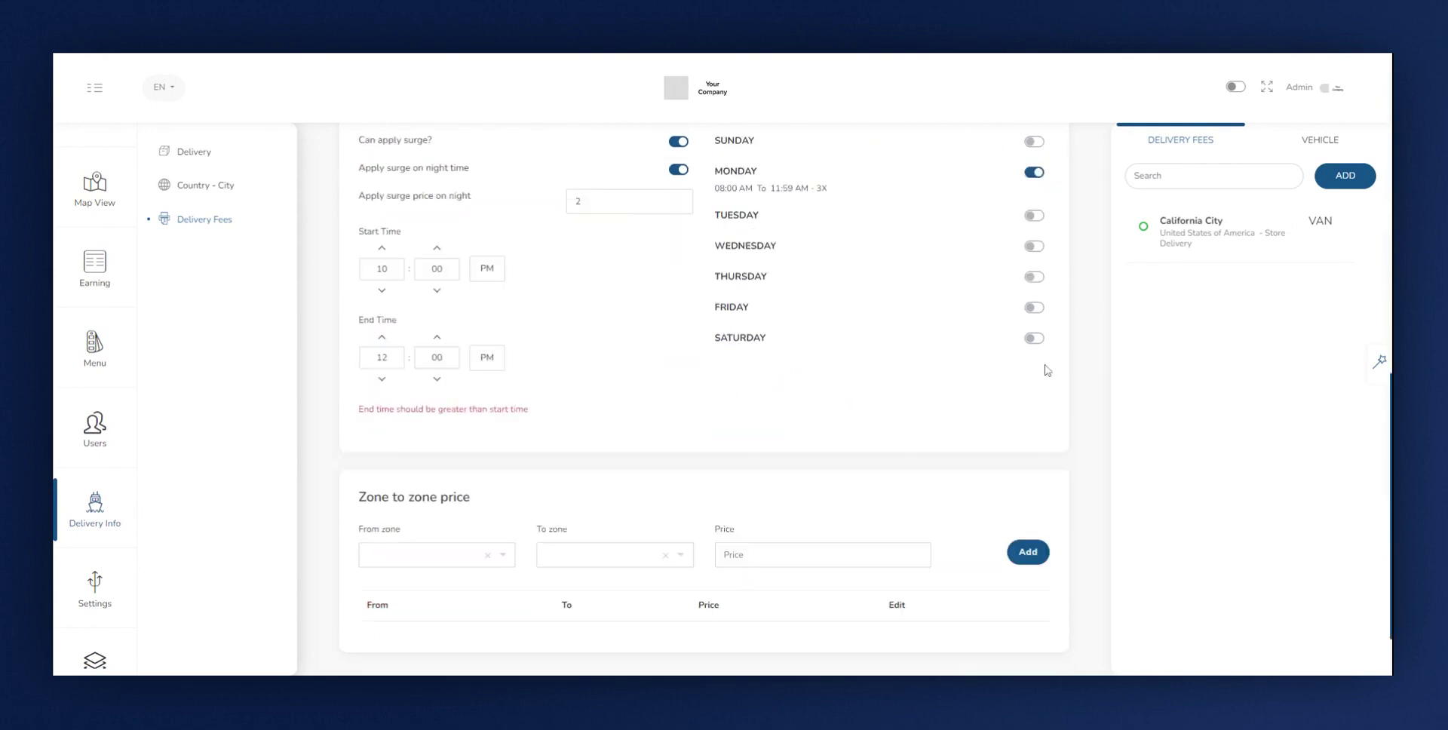
pyautogui.scroll(-1, 1045, 370)
pyautogui.scroll(2, 649, 349)
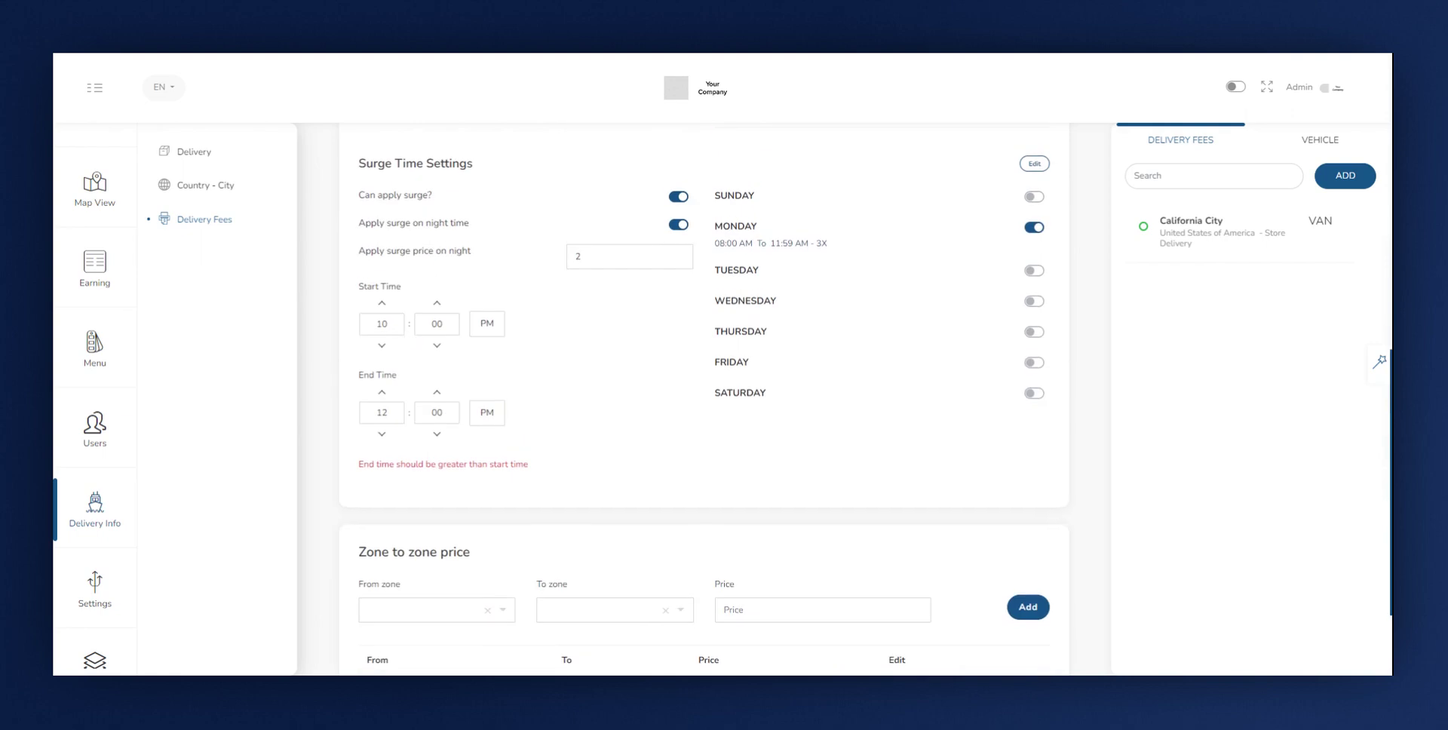
pyautogui.scroll(-2, 485, 550)
pyautogui.click(455, 468)
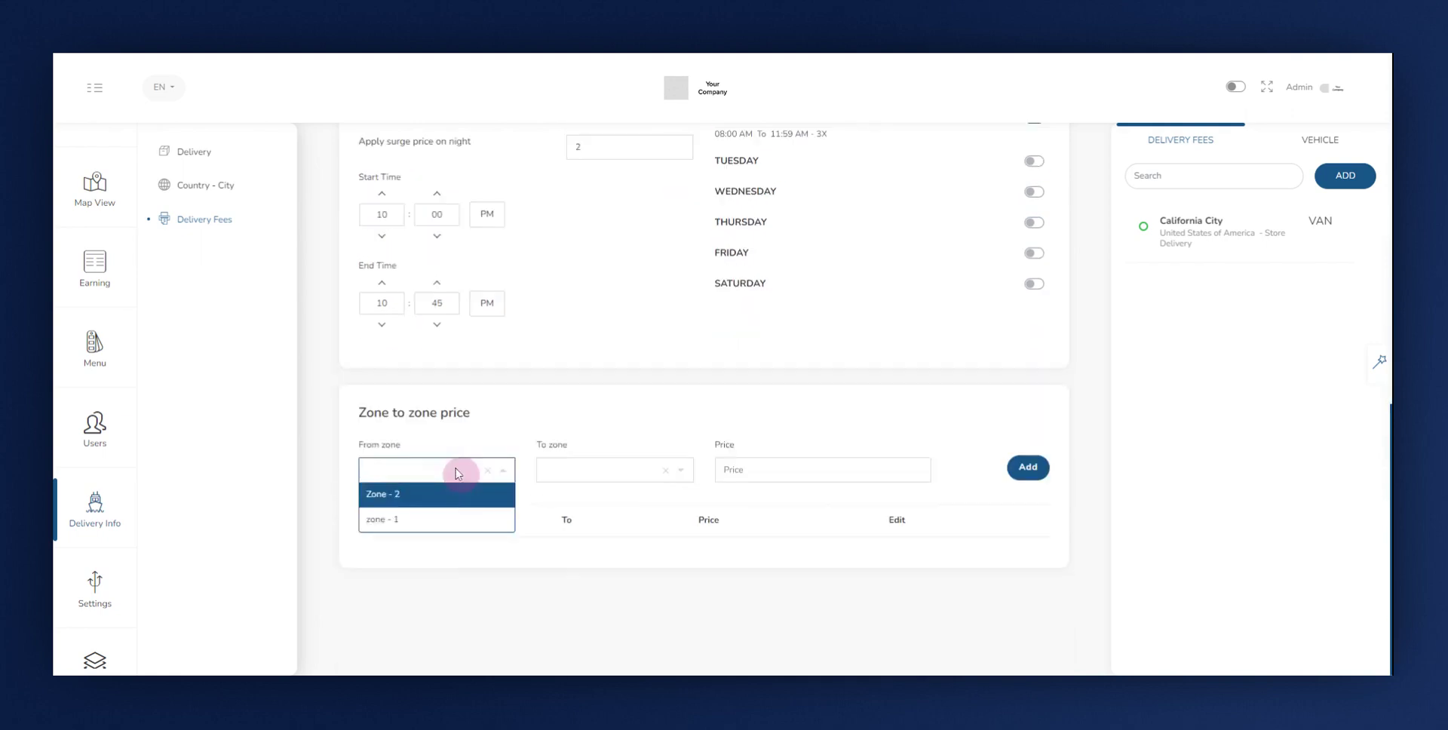
pyautogui.click(415, 528)
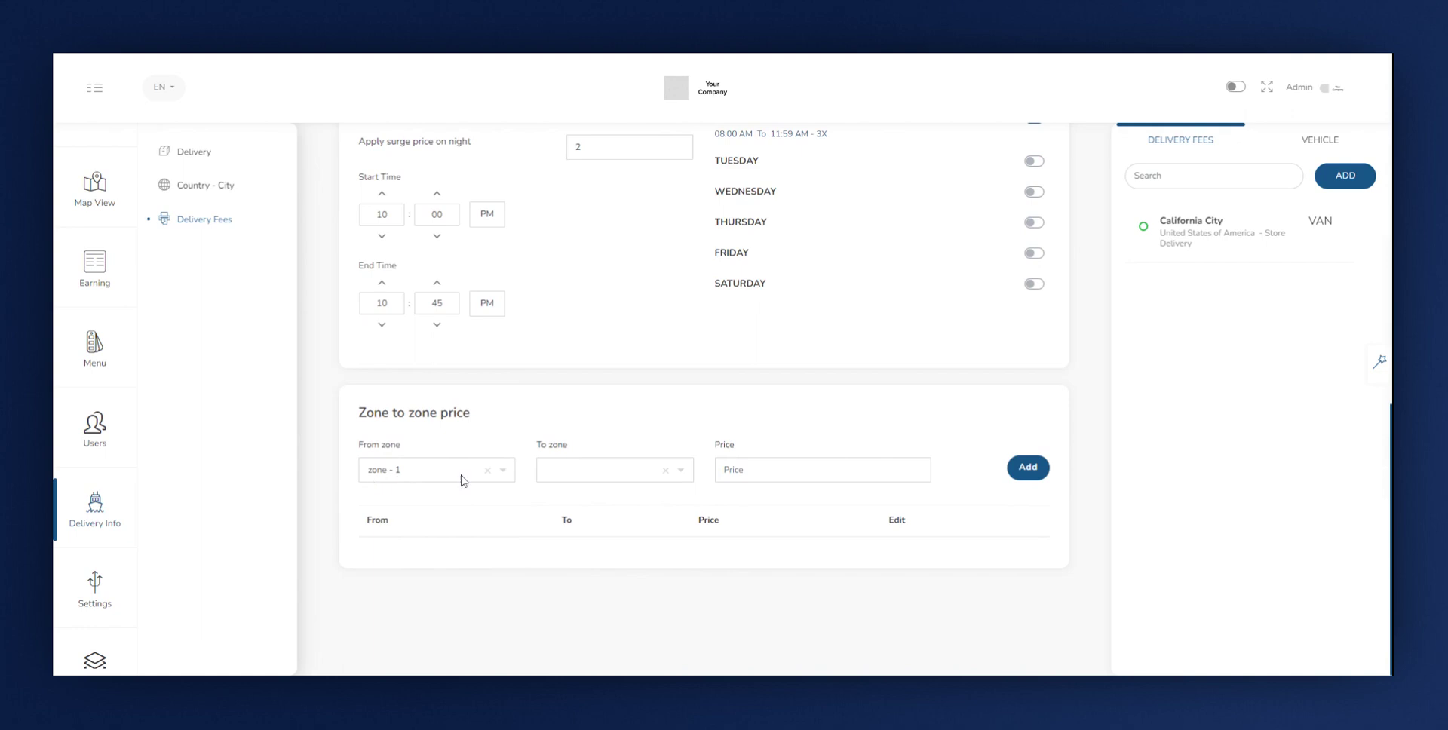
pyautogui.click(586, 476)
pyautogui.click(591, 496)
pyautogui.click(795, 473)
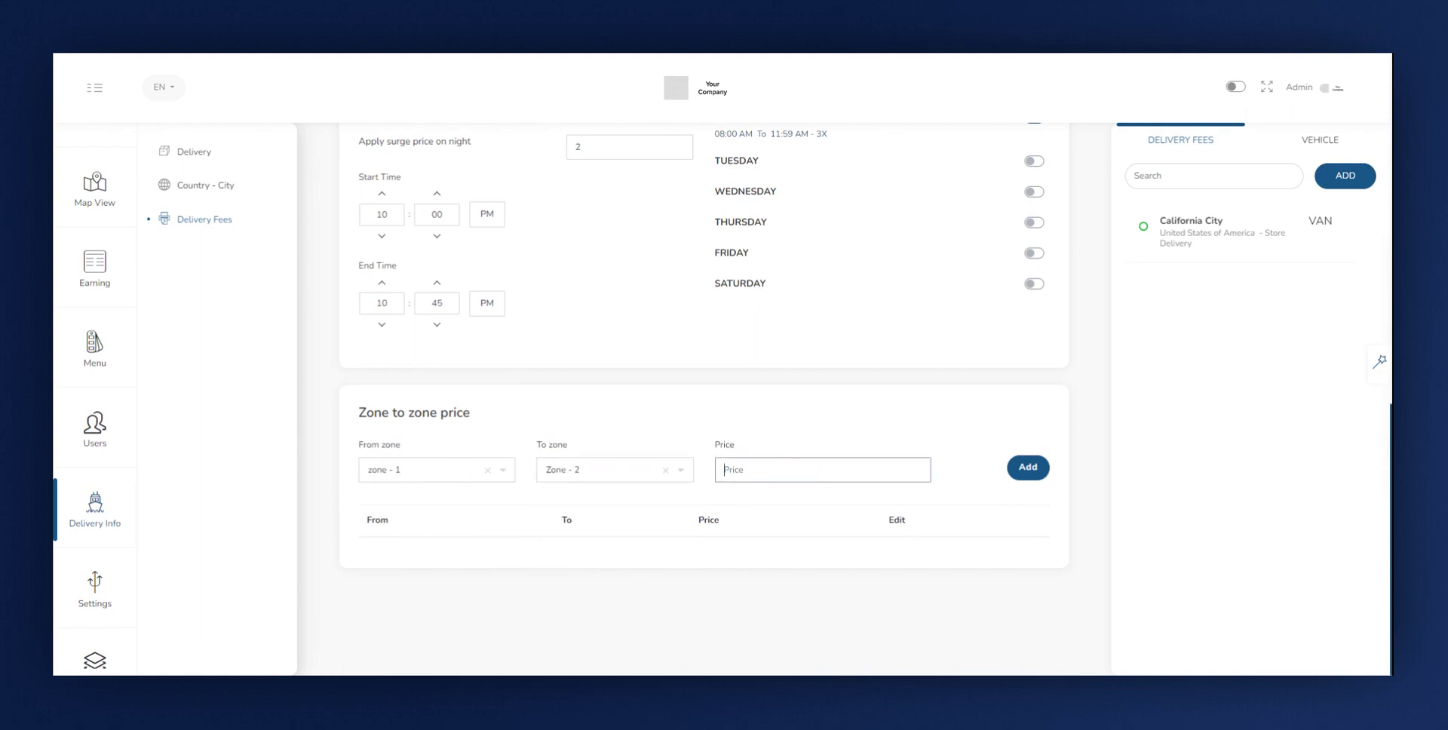
pyautogui.click(1028, 467)
# - Save the new California City courier delivery fee for the VAN vehicle
pyautogui.scroll(-1, 676, 578)
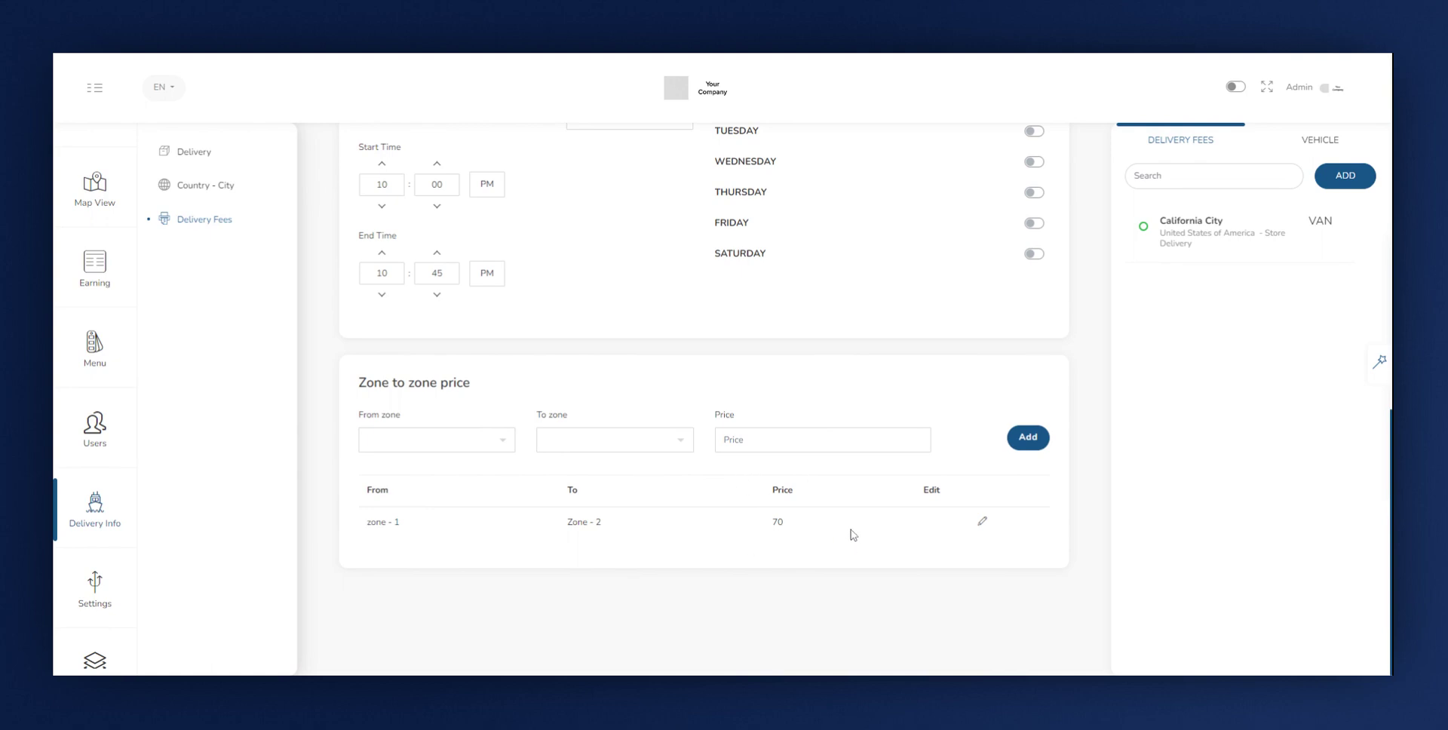
pyautogui.scroll(1, 853, 535)
pyautogui.scroll(-1, 905, 562)
pyautogui.scroll(15, 942, 516)
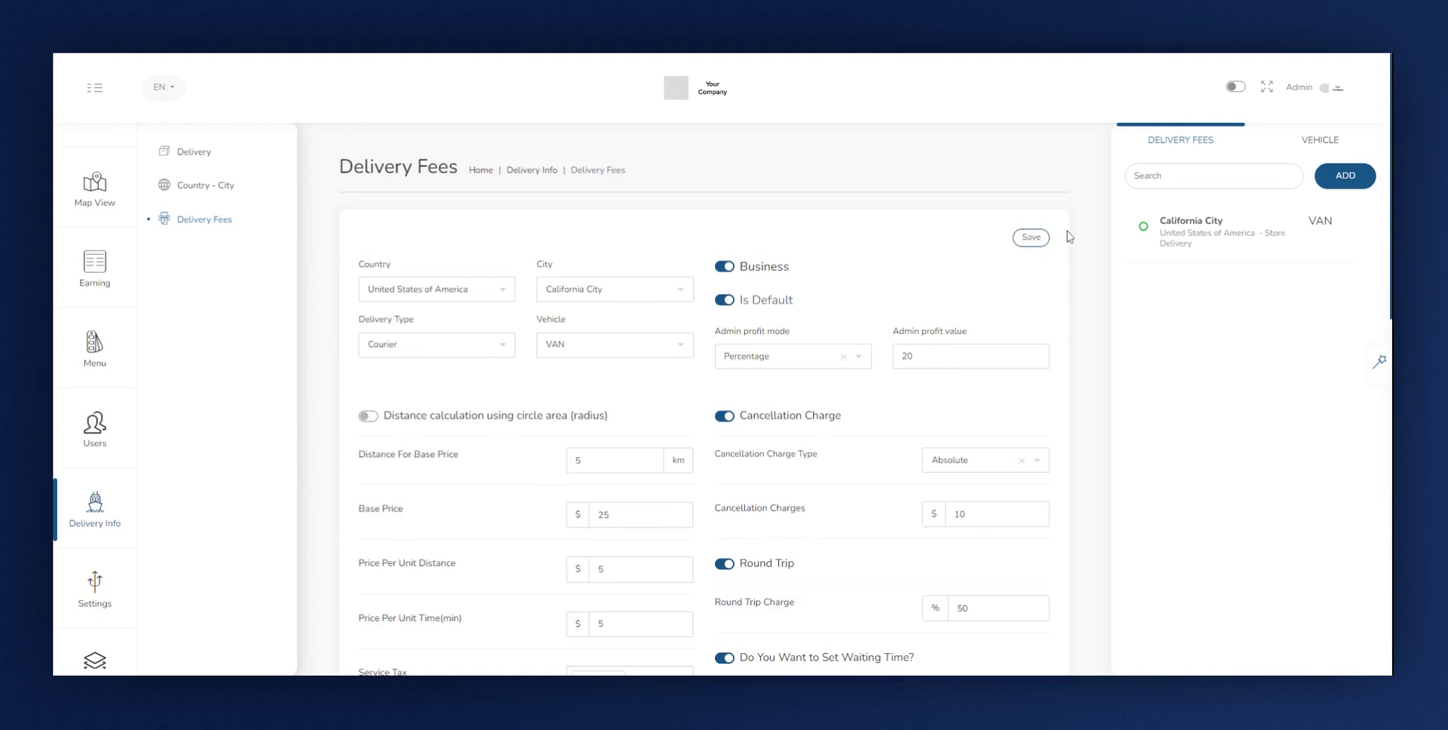
pyautogui.click(1024, 239)
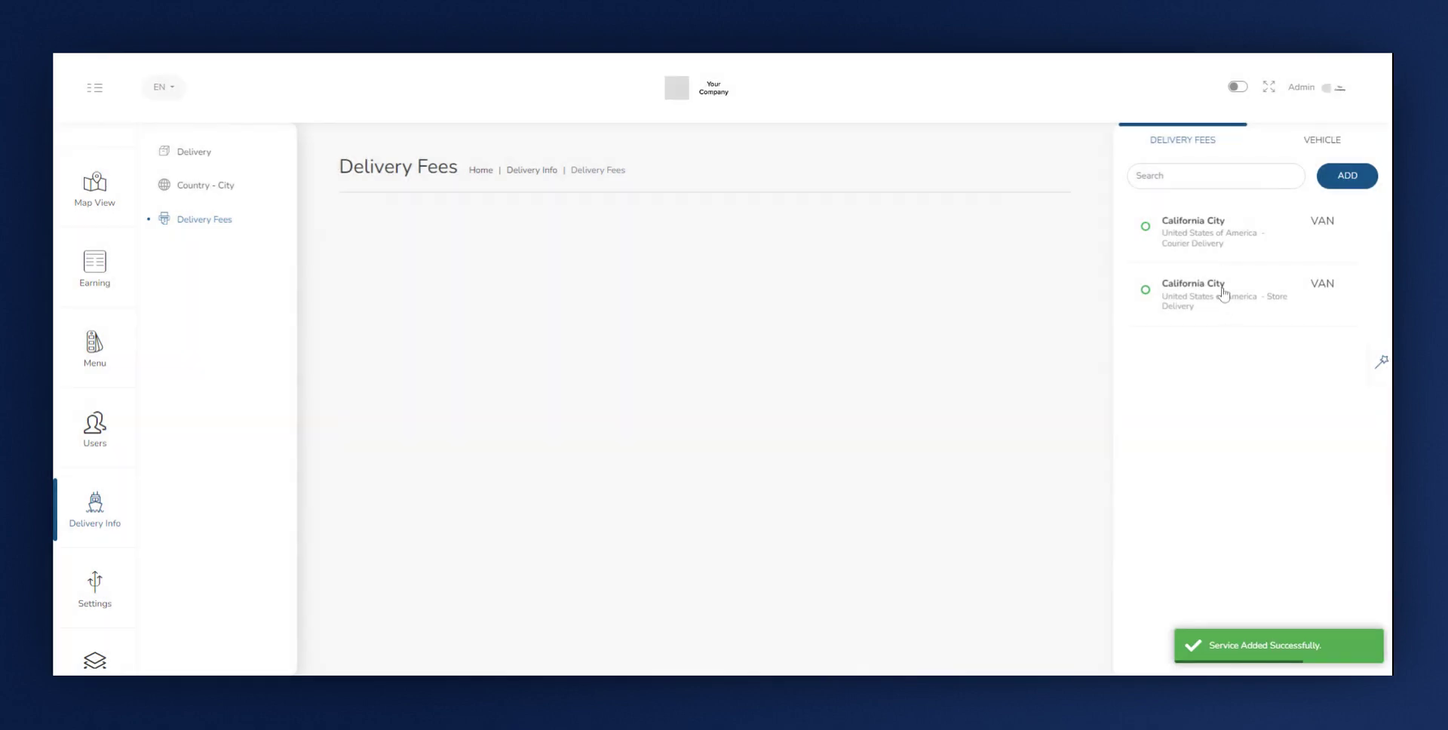